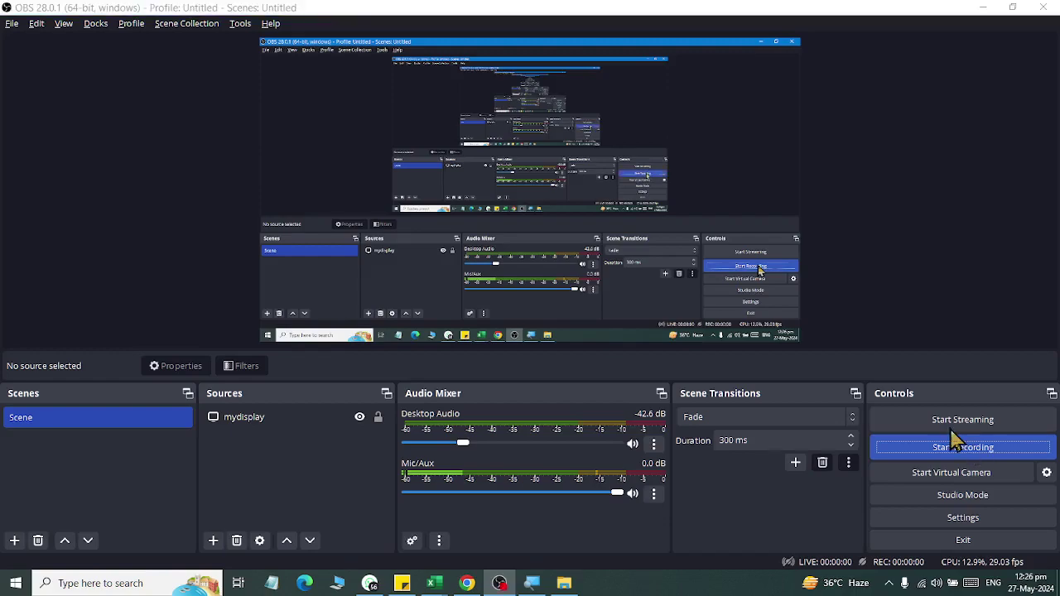
Step: Switch from OBS Studio to the SubTotals.xlsx workbook in Excel
{"action": "key", "text": "alt+Tab"}
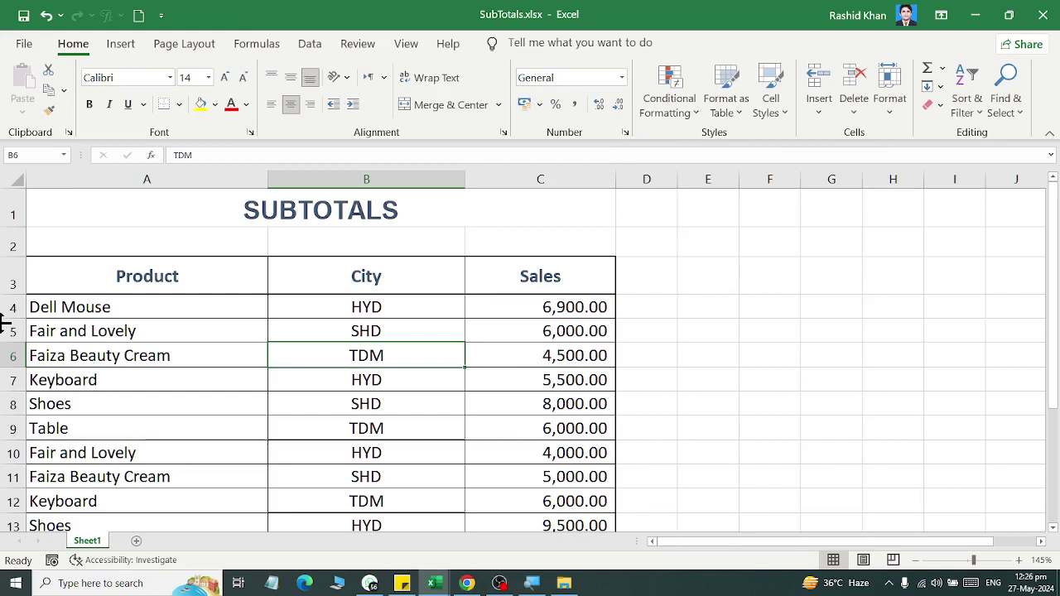
{"action": "left_click", "coordinate": [210, 216]}
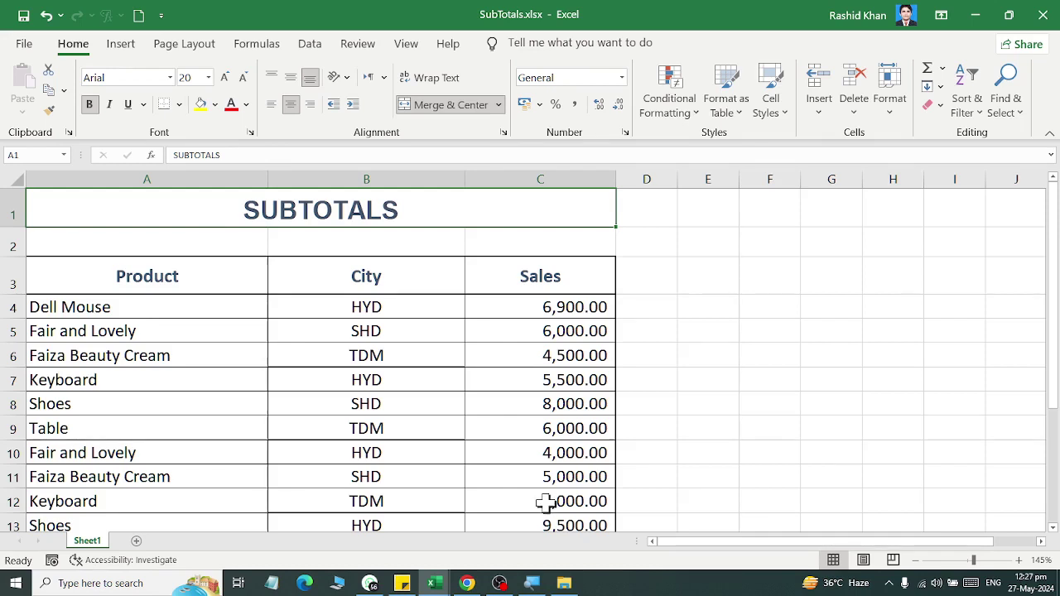
{"action": "scroll", "coordinate": [545, 503], "scroll_direction": "down", "scroll_amount": 5}
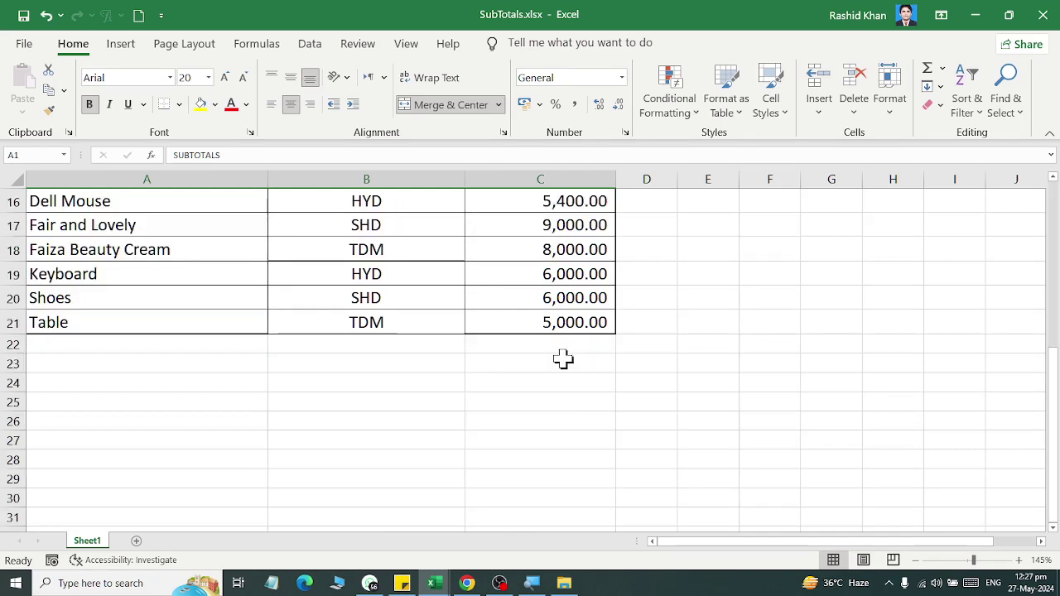
Step: Show the Formulas ribbon and point out the Dell Mouse (A4) and Table (A9) product entries
{"action": "left_click", "coordinate": [562, 346]}
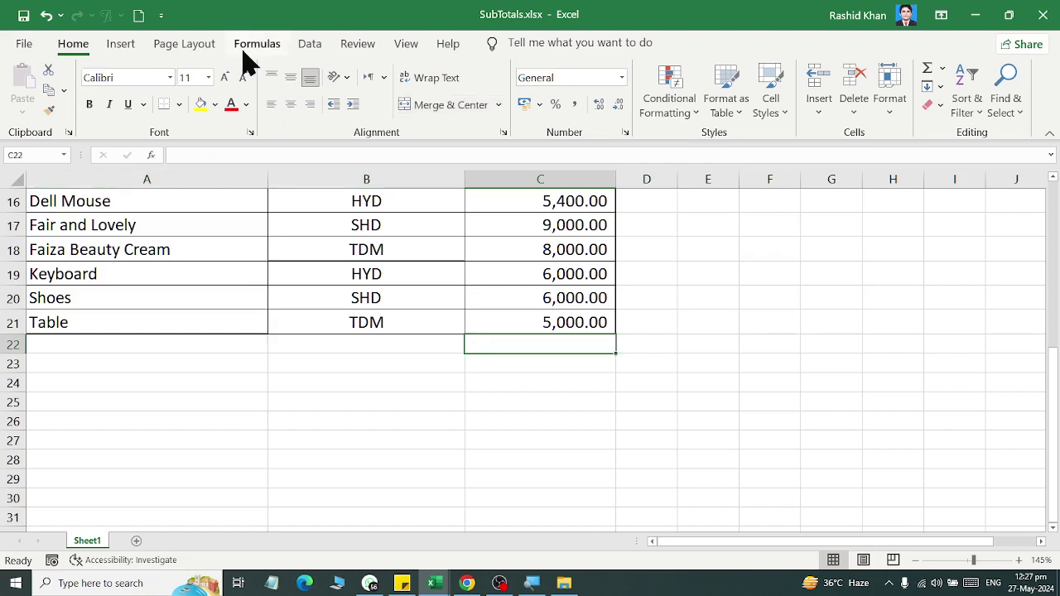
{"action": "left_click", "coordinate": [253, 46]}
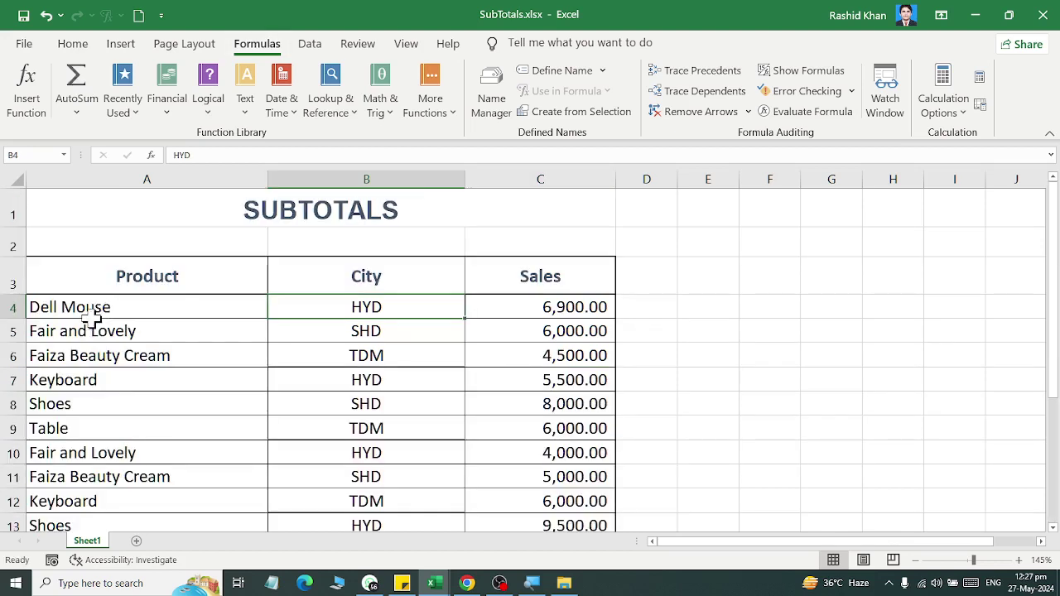
{"action": "left_click", "coordinate": [91, 316]}
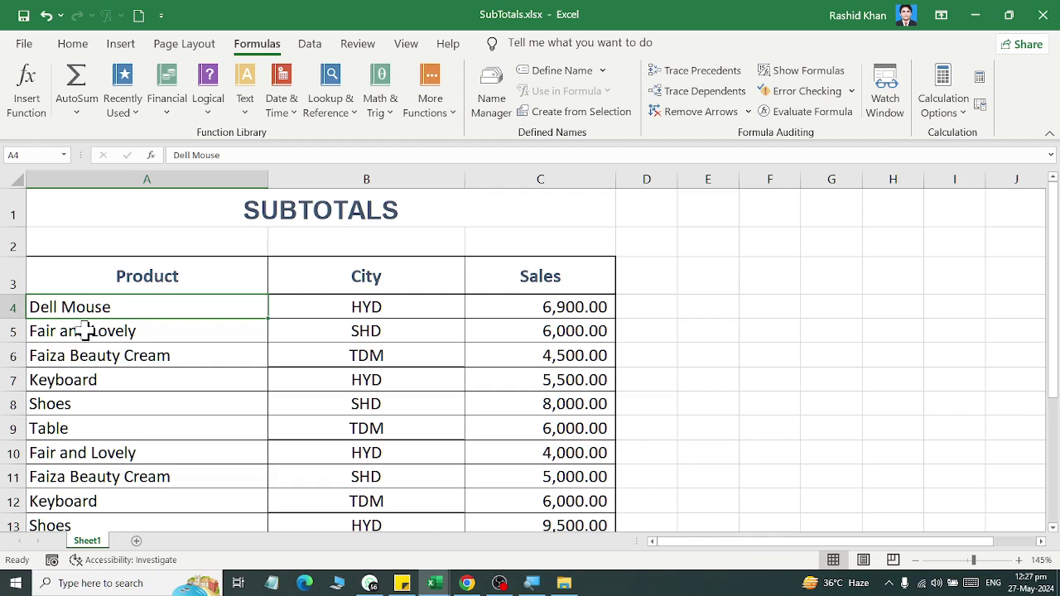
{"action": "left_click", "coordinate": [104, 428]}
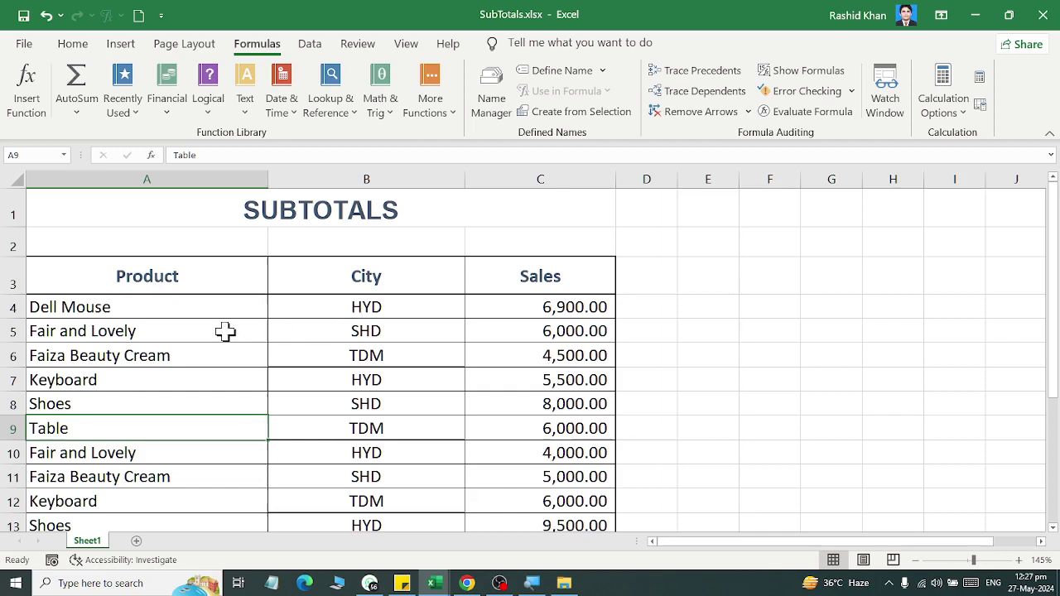
Step: Select the Product, City, Sales header row and toggle the header filter dropdowns on, then off
{"action": "left_click_drag", "start_coordinate": [73, 273], "coordinate": [589, 276]}
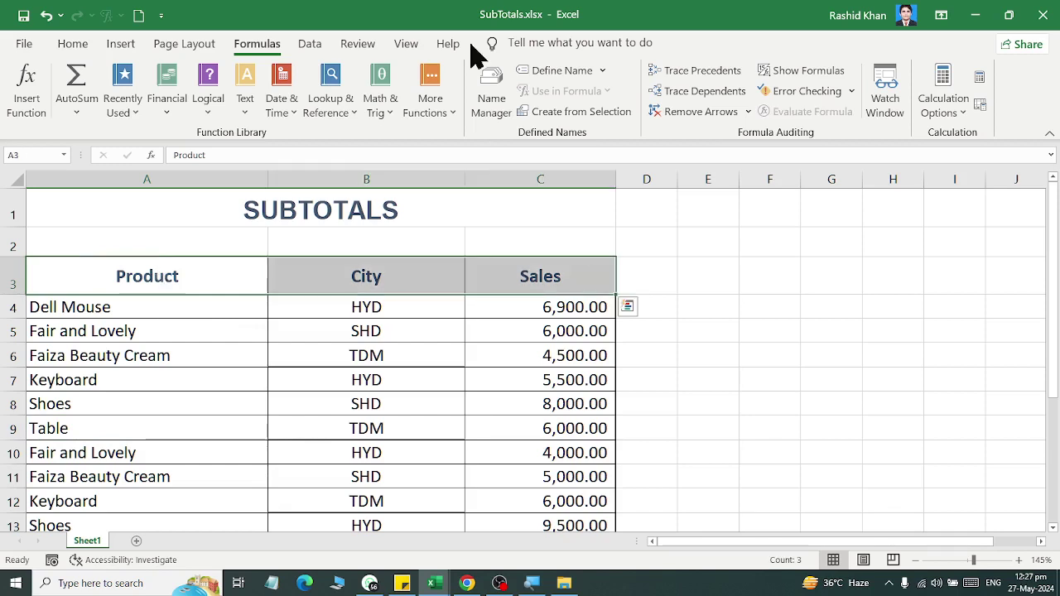
{"action": "left_click", "coordinate": [313, 48]}
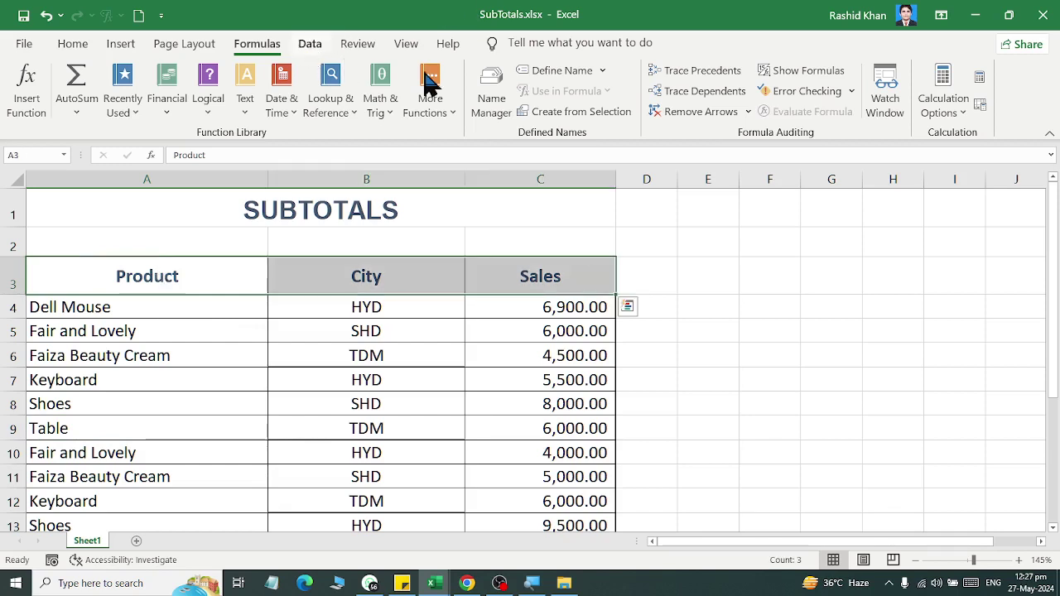
{"action": "left_click", "coordinate": [142, 281]}
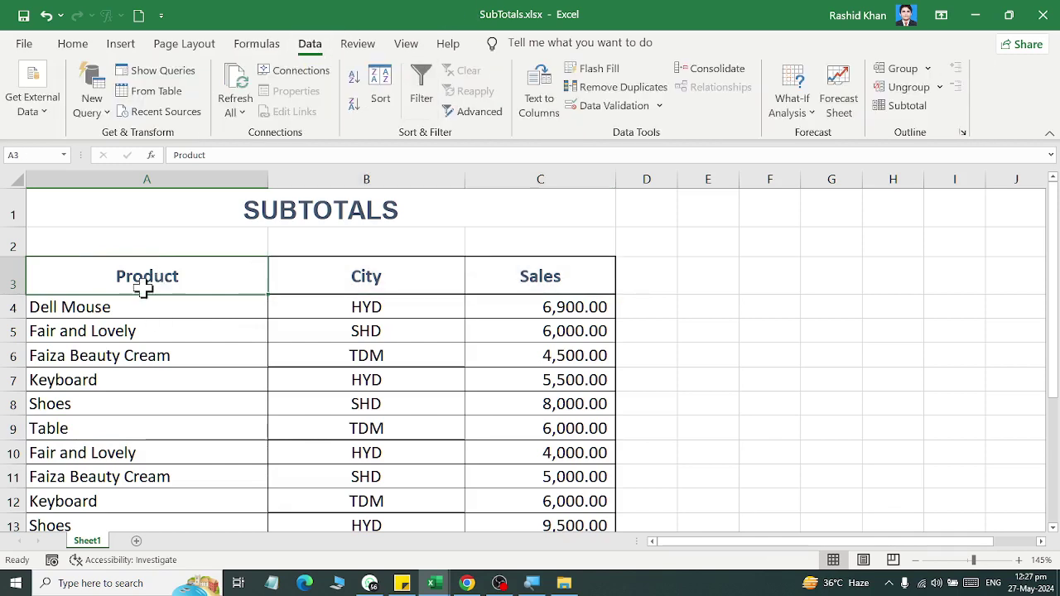
{"action": "left_click", "coordinate": [123, 332]}
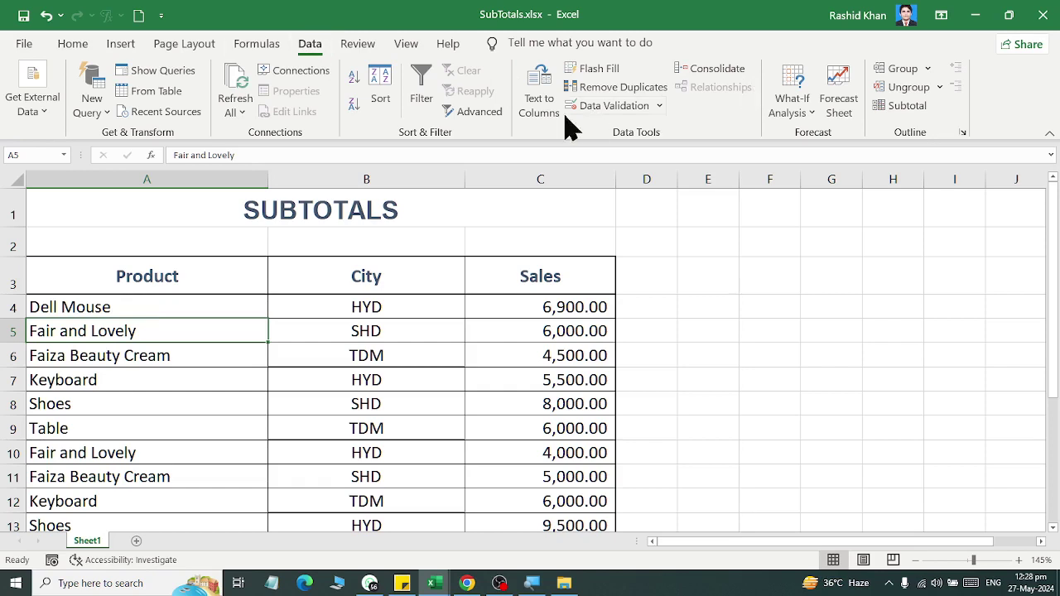
{"action": "left_click", "coordinate": [434, 116]}
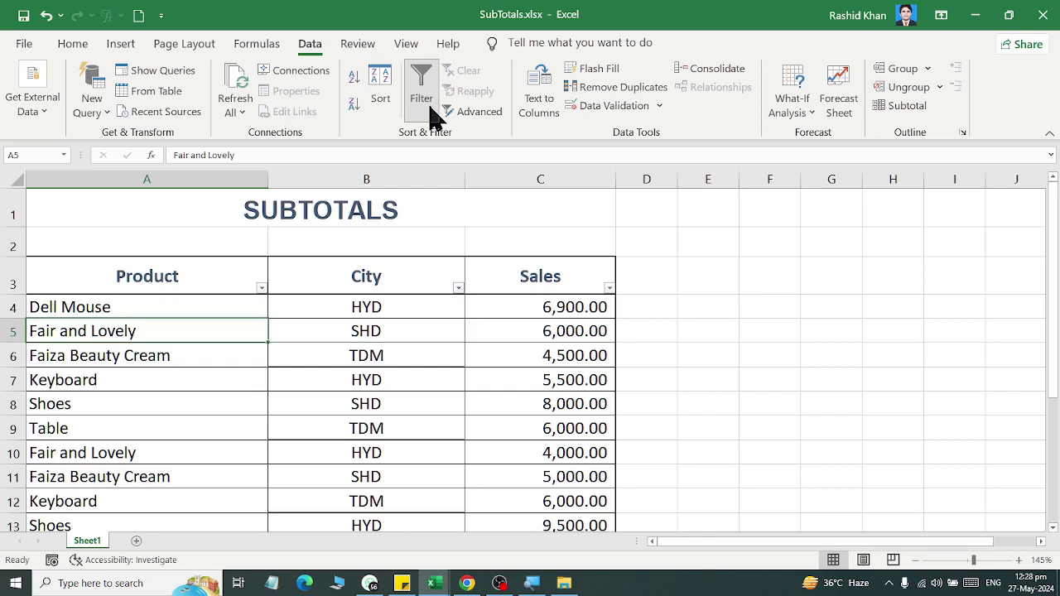
{"action": "left_click", "coordinate": [434, 116]}
Step: Sort the table A to Z by Product using the header filter, then switch filtering off
{"action": "left_click", "coordinate": [434, 115]}
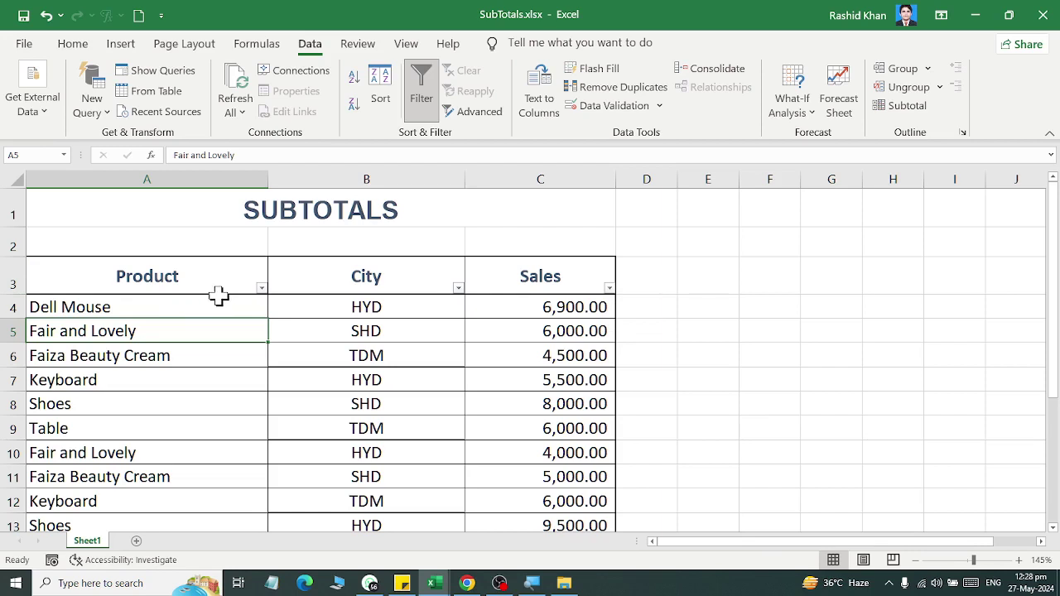
{"action": "left_click", "coordinate": [261, 289]}
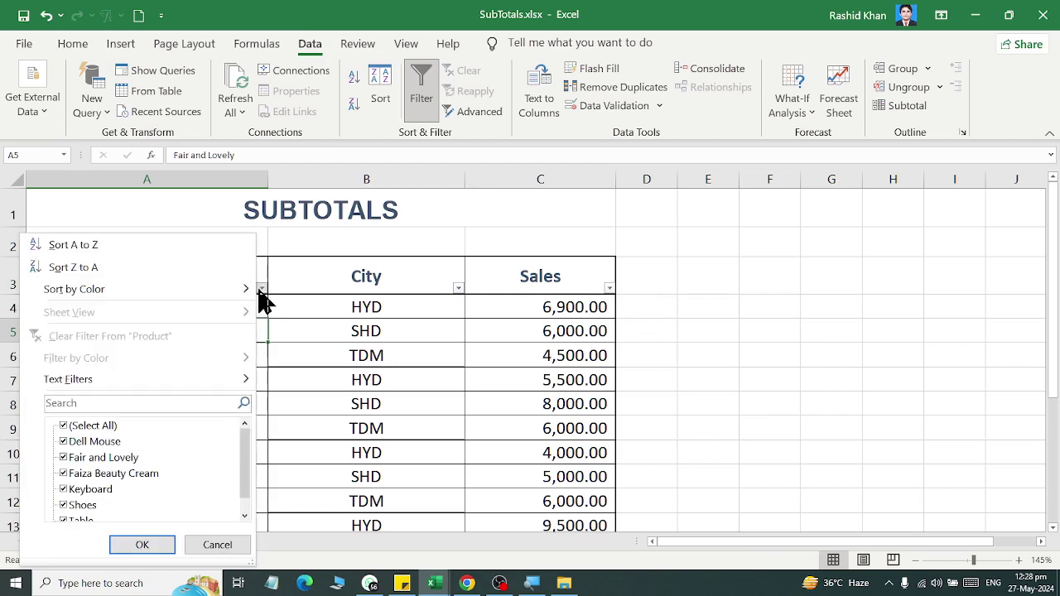
{"action": "left_click", "coordinate": [196, 247]}
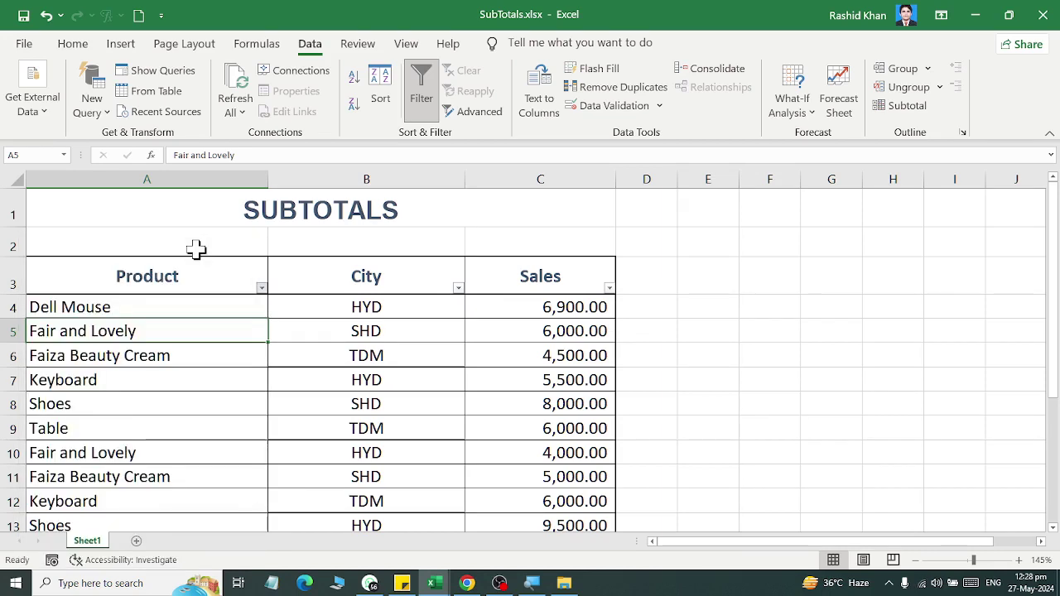
{"action": "left_click", "coordinate": [419, 85]}
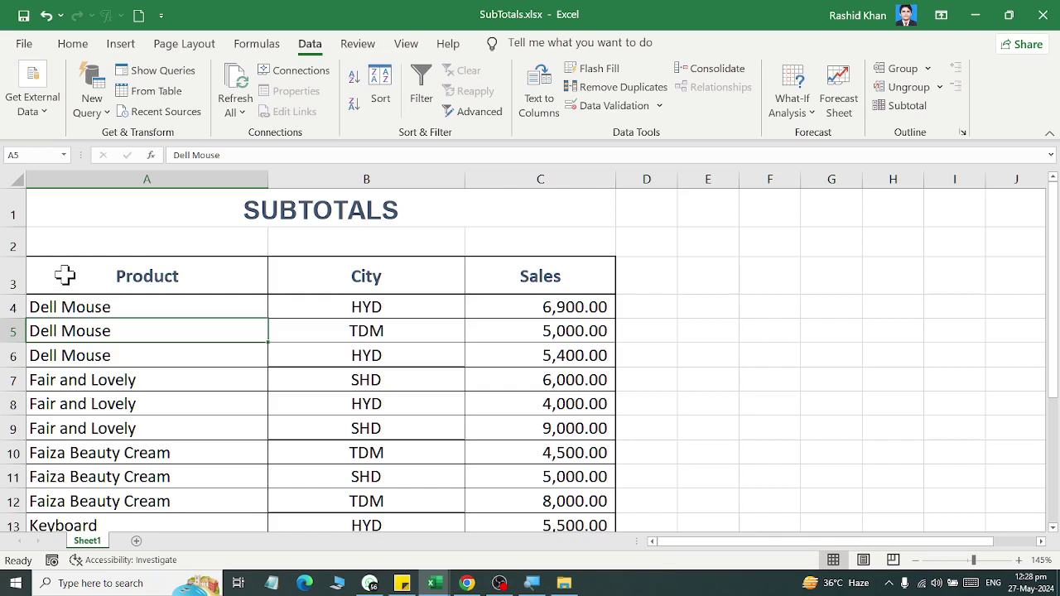
Step: Select the table range from header cell A3 down to C21
{"action": "left_click", "coordinate": [64, 274]}
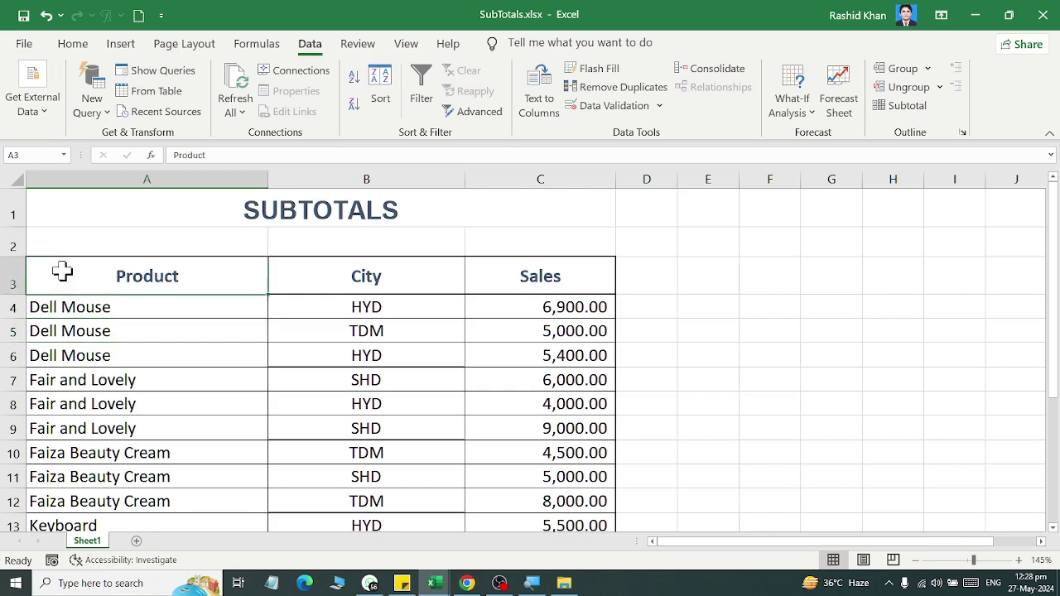
{"action": "key", "text": "shift+Down"}
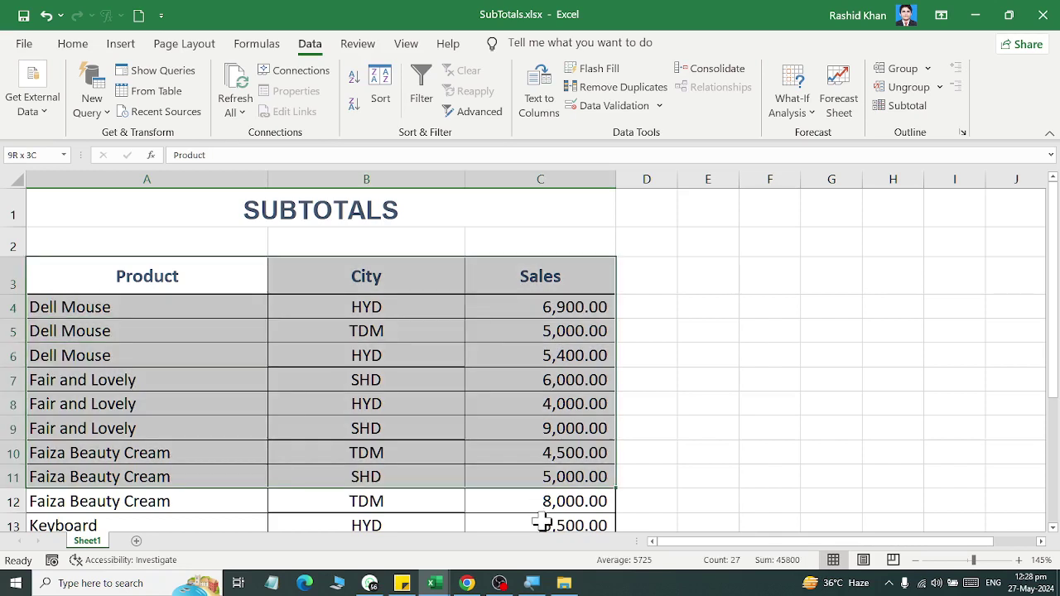
{"action": "left_click_drag", "start_coordinate": [543, 501], "coordinate": [536, 583]}
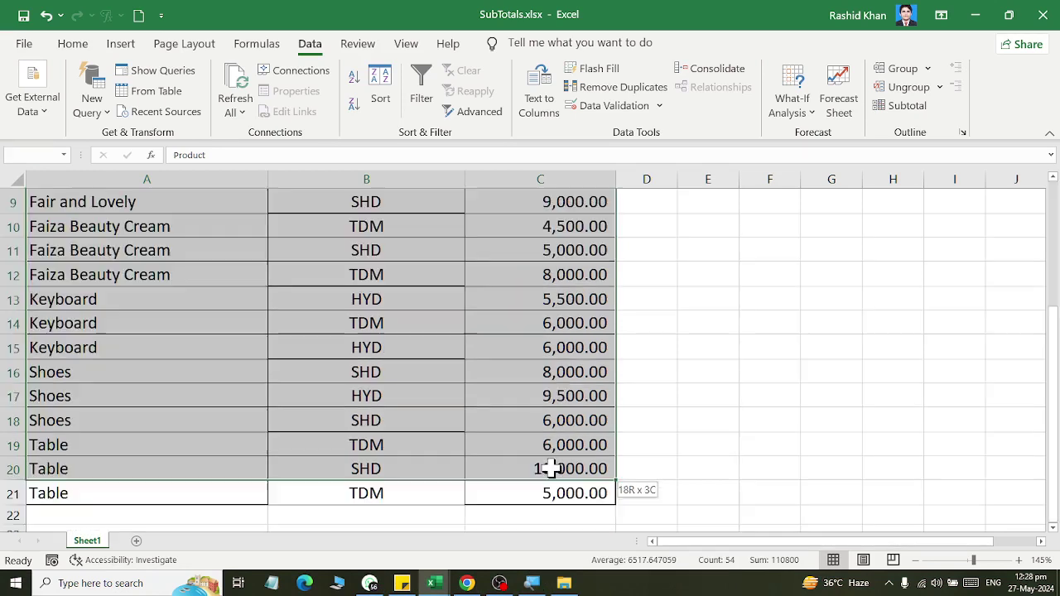
{"action": "left_click_drag", "start_coordinate": [542, 506], "coordinate": [554, 495]}
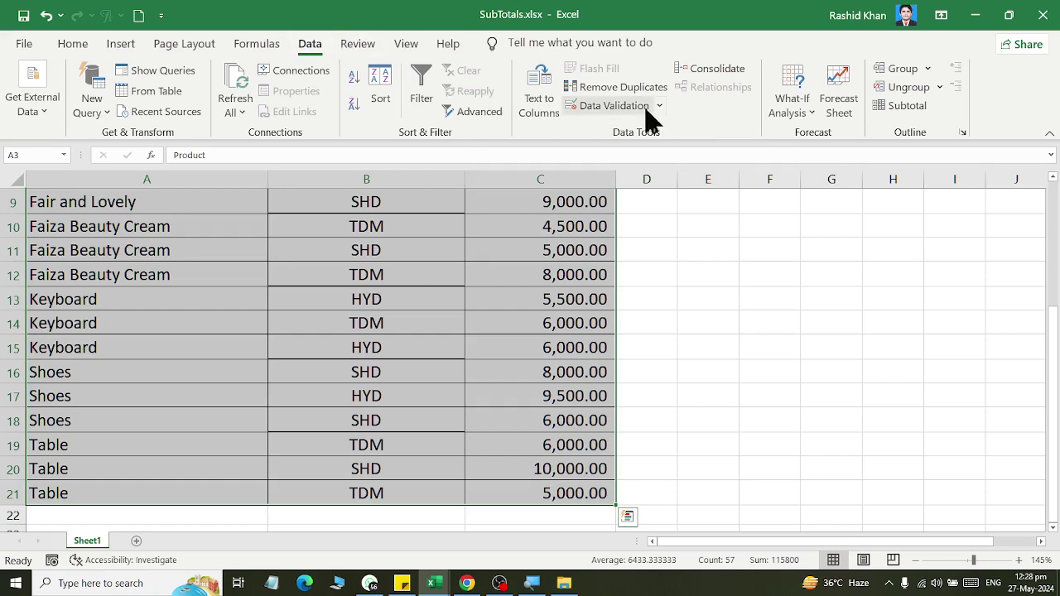
Step: Insert Sum subtotals of Sales at each change in Product, e.g. Fair and Lovely Total 19,000.00
{"action": "left_click", "coordinate": [906, 112]}
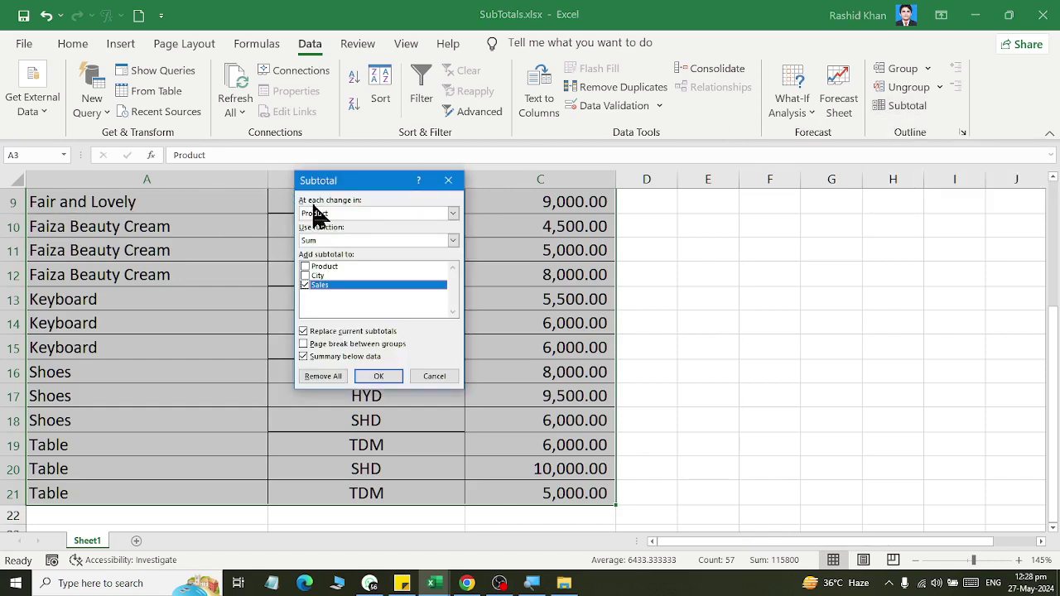
{"action": "left_click", "coordinate": [381, 213]}
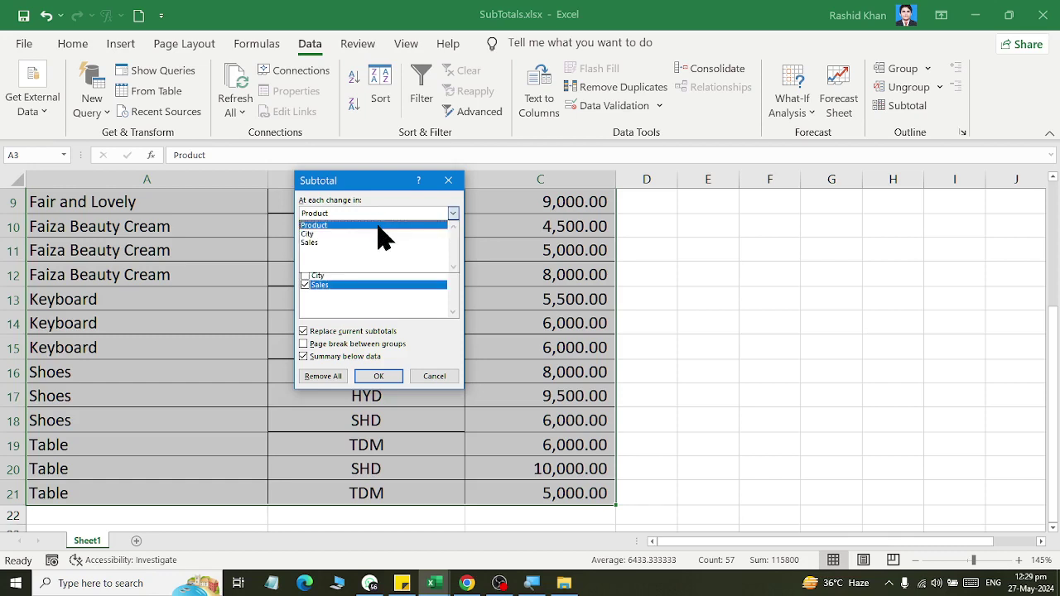
{"action": "left_click", "coordinate": [379, 227]}
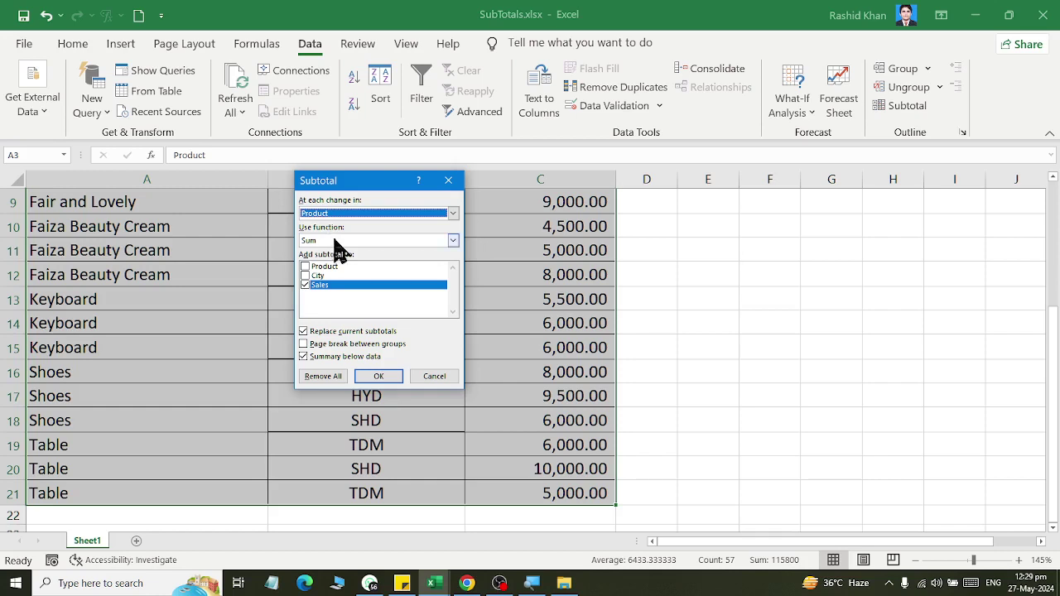
{"action": "left_click", "coordinate": [335, 241]}
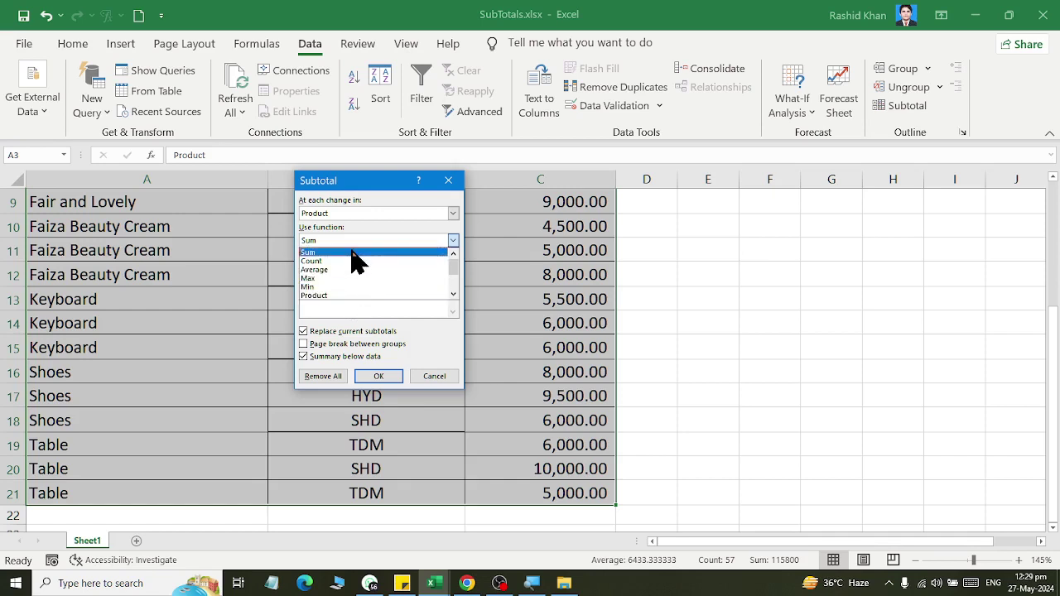
{"action": "left_click", "coordinate": [351, 253]}
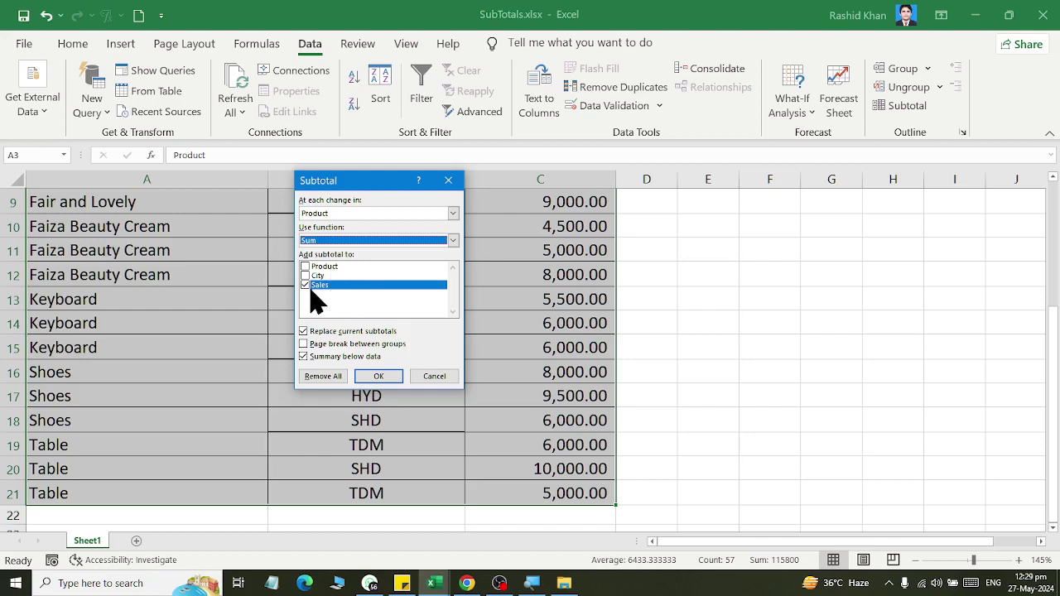
{"action": "left_click", "coordinate": [376, 377]}
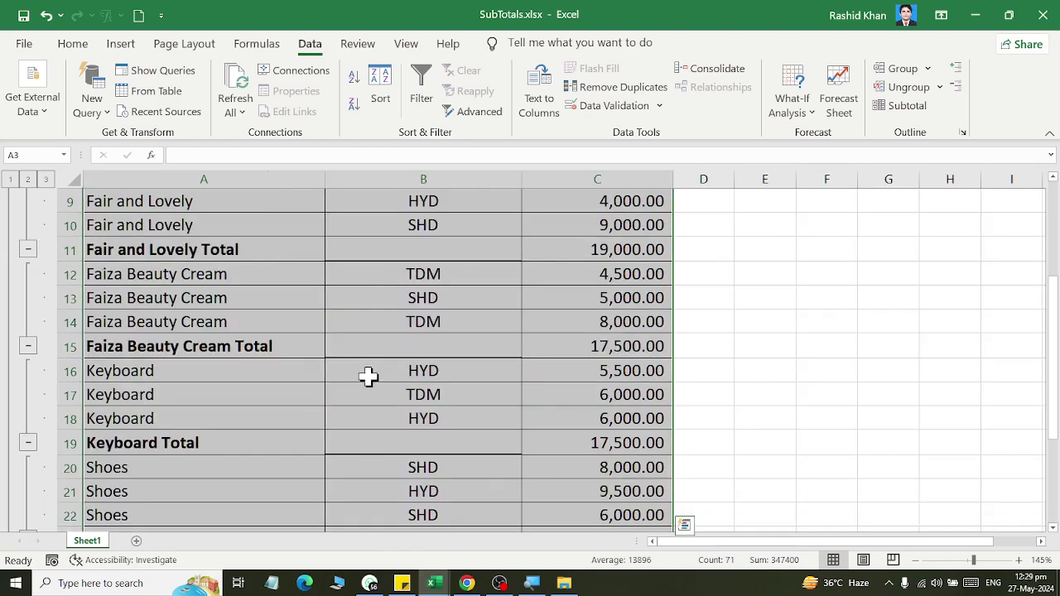
Step: Collapse the Fair and Lovely, Faiza Beauty Cream, Keyboard, Shoes and Table groups
{"action": "left_click", "coordinate": [28, 250]}
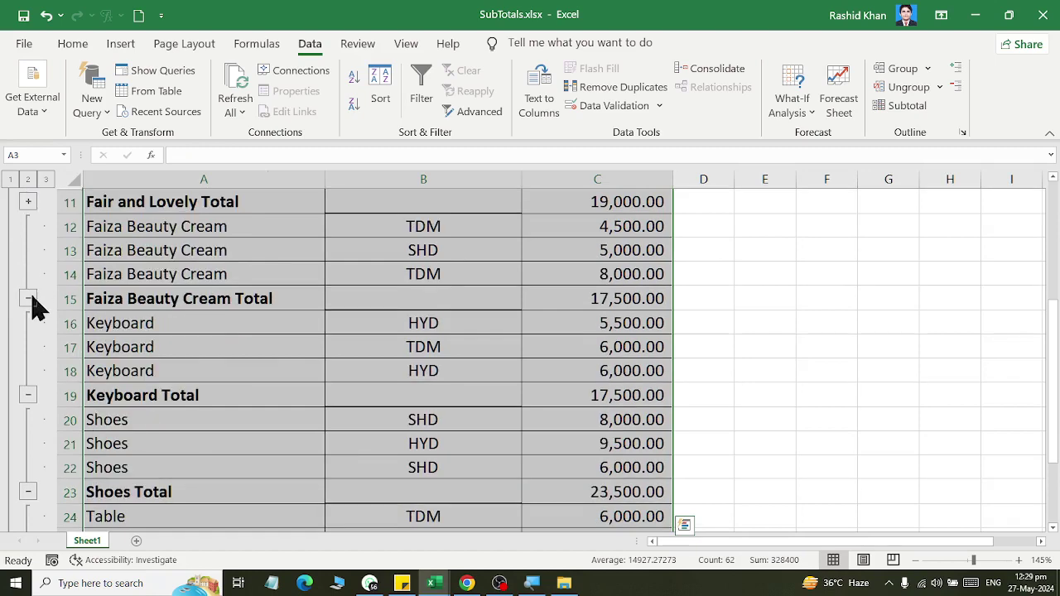
{"action": "left_click", "coordinate": [28, 298]}
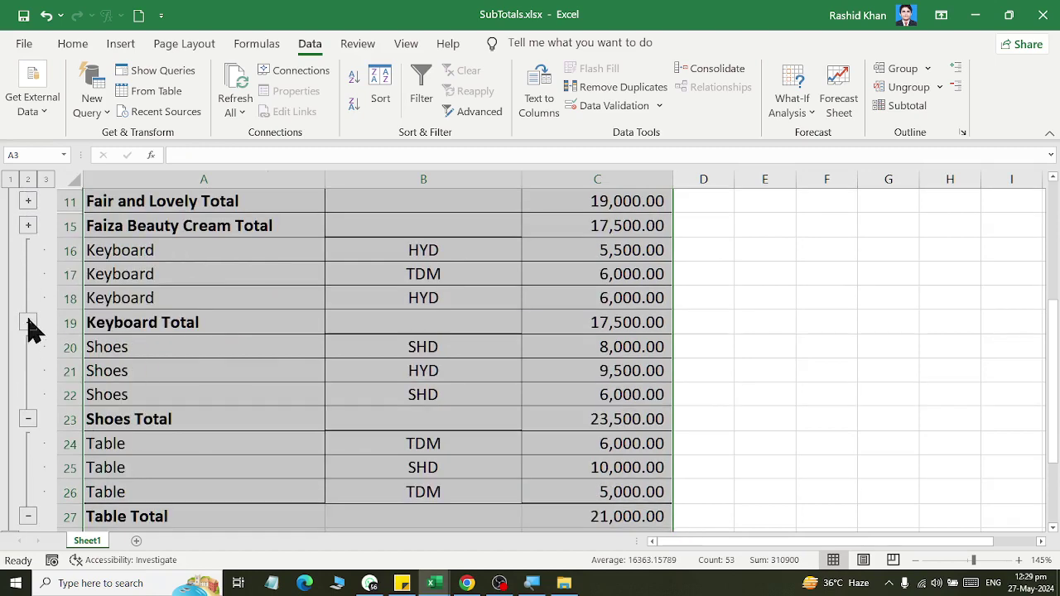
{"action": "left_click", "coordinate": [28, 322]}
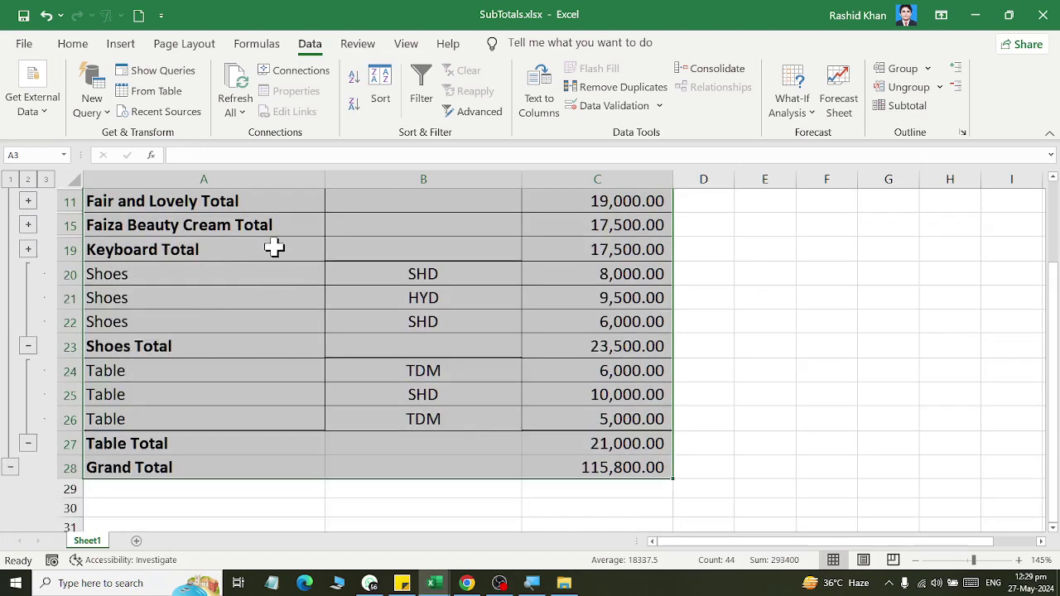
{"action": "left_click", "coordinate": [28, 346]}
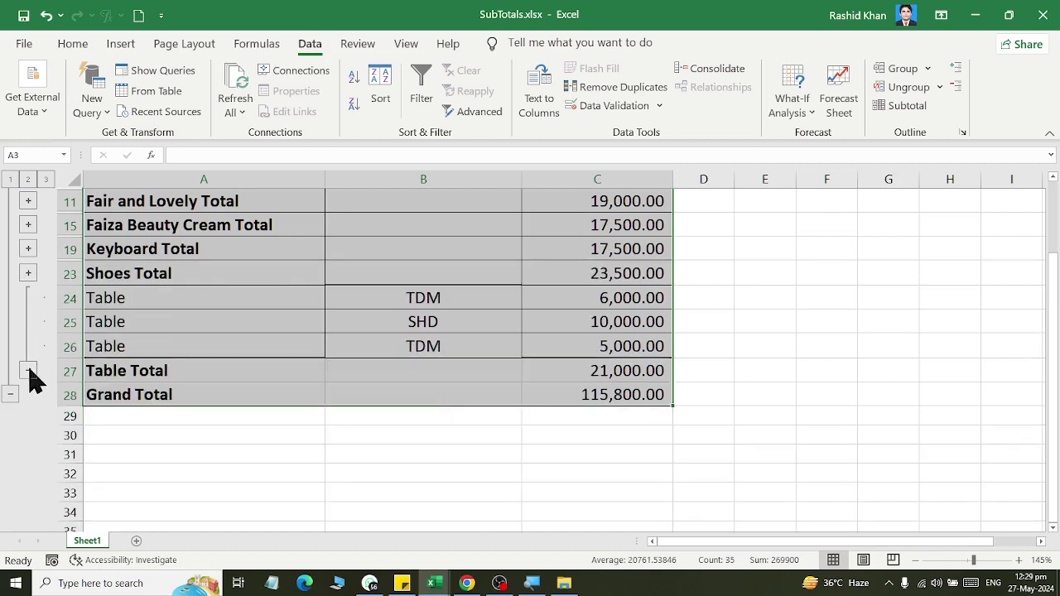
{"action": "left_click", "coordinate": [28, 371]}
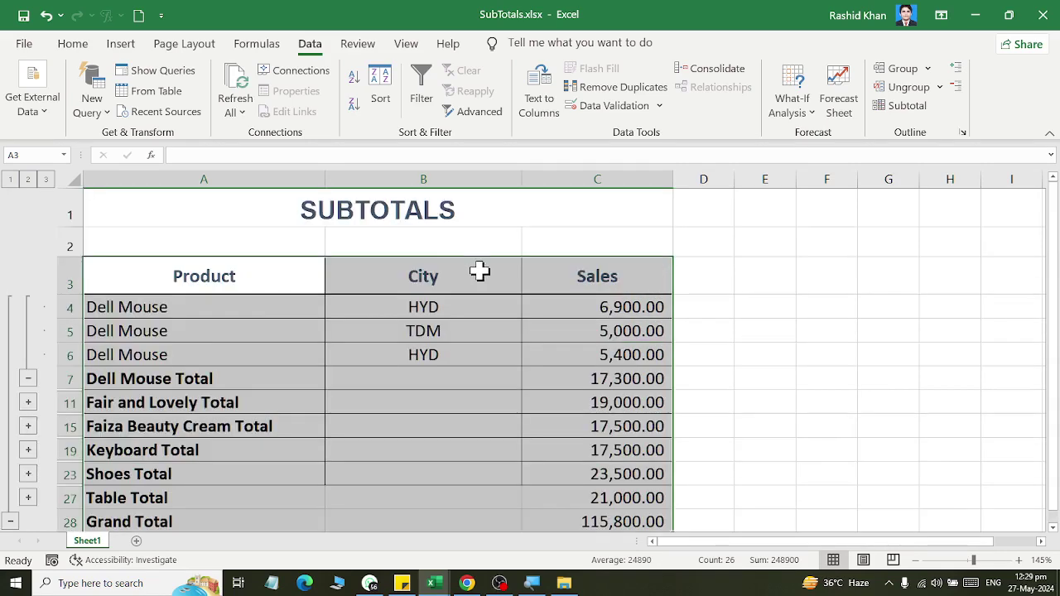
{"action": "scroll", "coordinate": [480, 272], "scroll_direction": "up", "scroll_amount": 3}
{"action": "scroll", "coordinate": [435, 312], "scroll_direction": "down", "scroll_amount": 1}
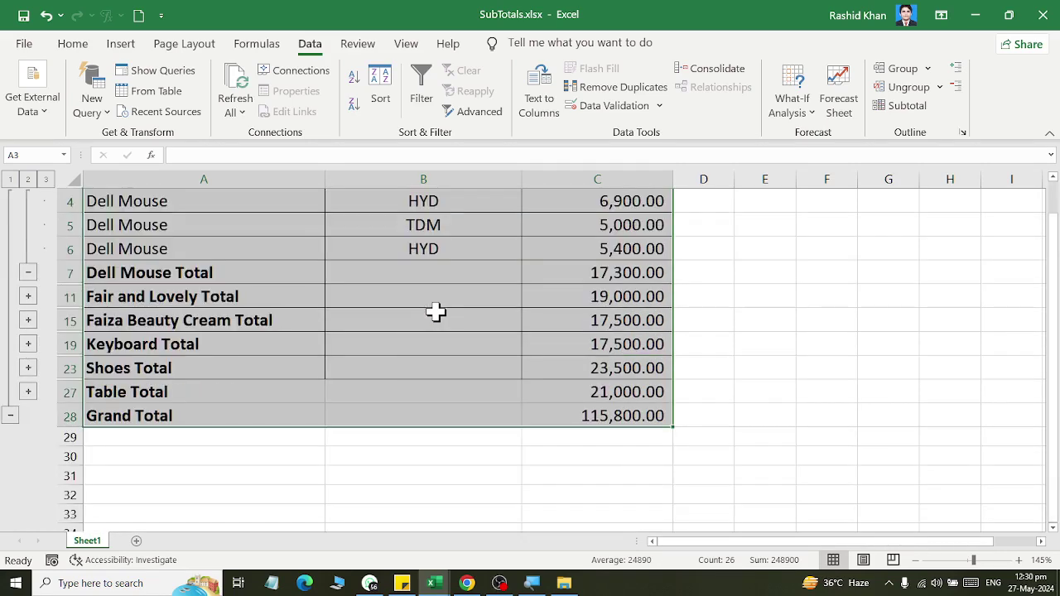
Step: Highlight each product total row in turn, from Dell Mouse Total down to the Grand Total
{"action": "left_click", "coordinate": [124, 201]}
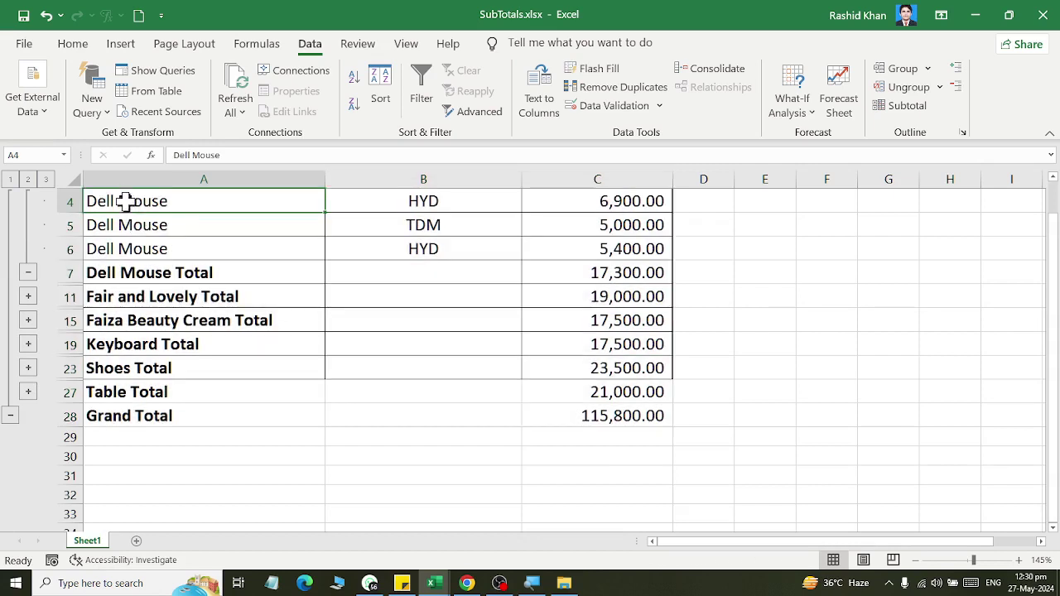
{"action": "left_click_drag", "start_coordinate": [155, 277], "coordinate": [280, 289]}
{"action": "left_click_drag", "start_coordinate": [544, 273], "coordinate": [621, 275]}
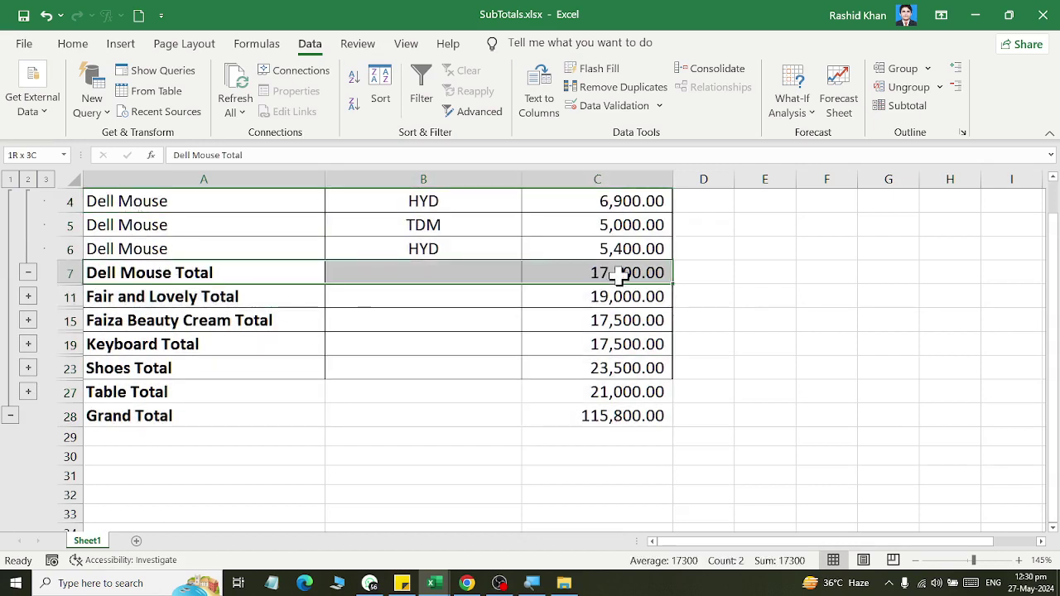
{"action": "left_click_drag", "start_coordinate": [133, 296], "coordinate": [667, 297]}
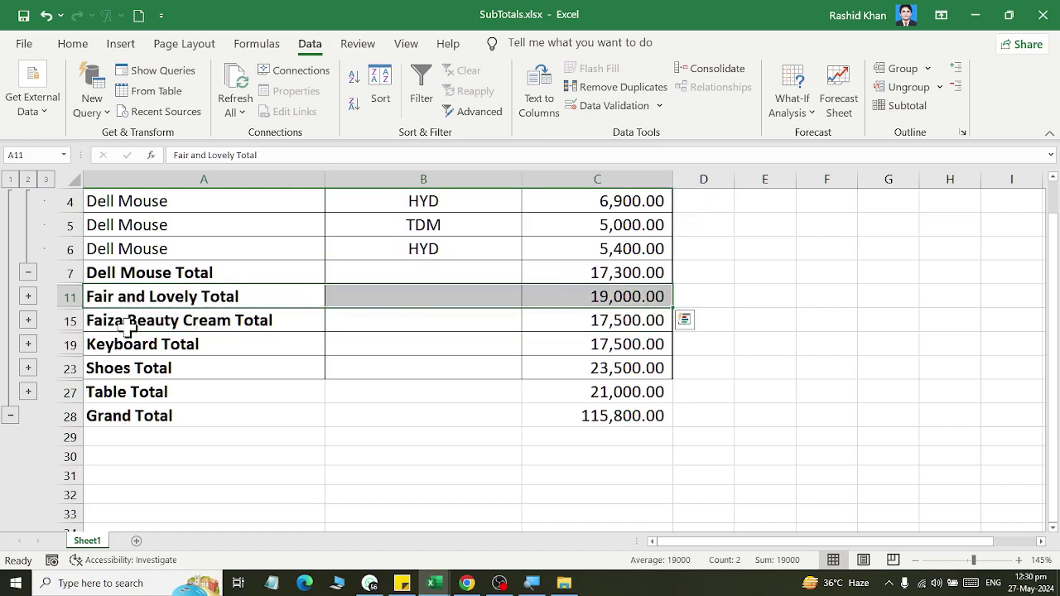
{"action": "left_click", "coordinate": [247, 323]}
{"action": "left_click_drag", "start_coordinate": [552, 331], "coordinate": [658, 320]}
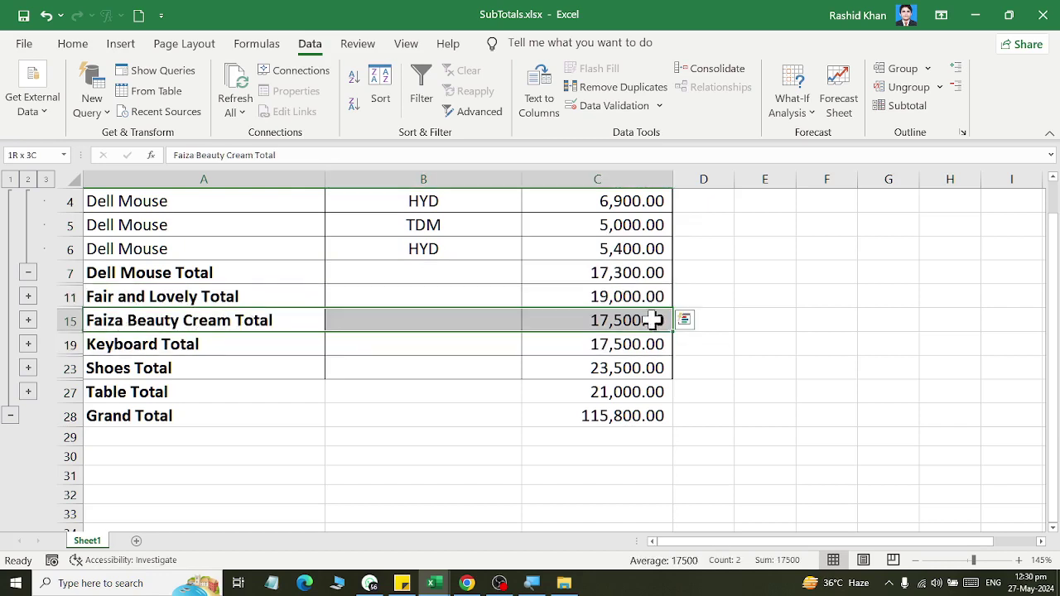
{"action": "left_click_drag", "start_coordinate": [125, 345], "coordinate": [654, 340]}
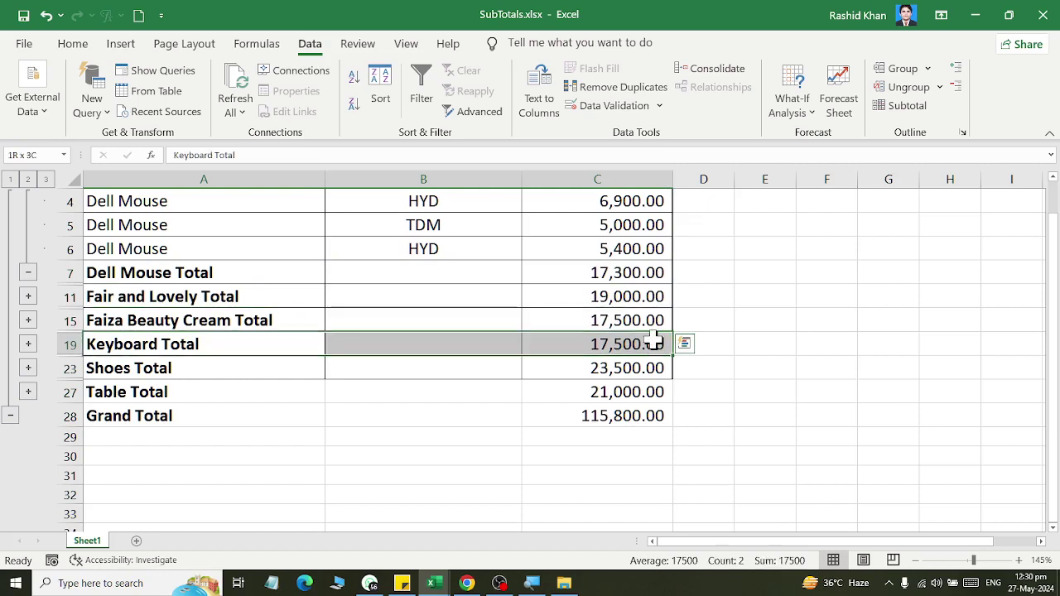
{"action": "left_click", "coordinate": [129, 367]}
{"action": "left_click_drag", "start_coordinate": [328, 356], "coordinate": [625, 368]}
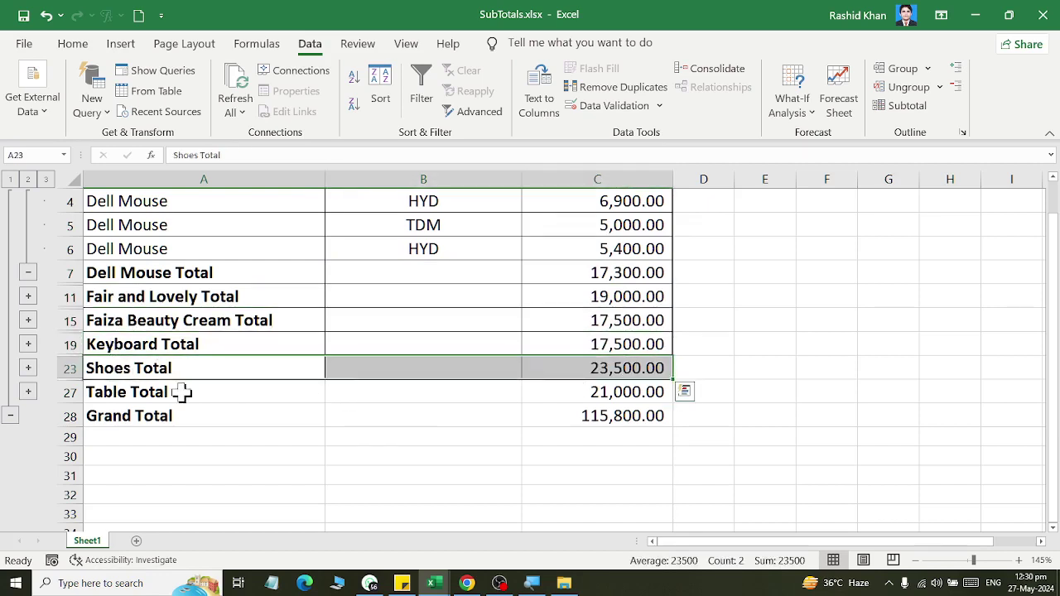
{"action": "left_click_drag", "start_coordinate": [182, 392], "coordinate": [582, 392]}
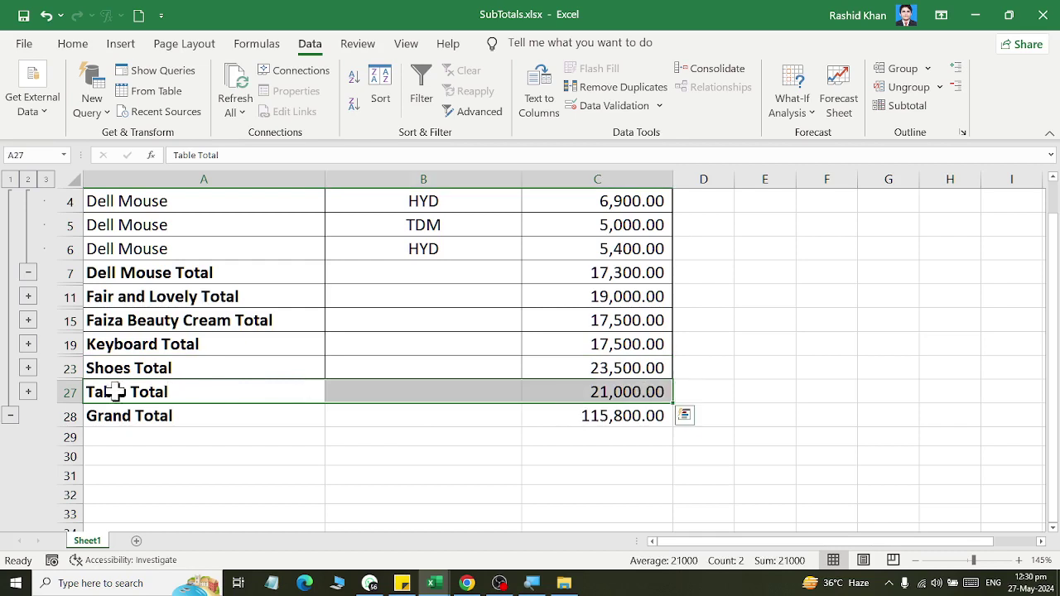
{"action": "left_click_drag", "start_coordinate": [88, 416], "coordinate": [651, 431]}
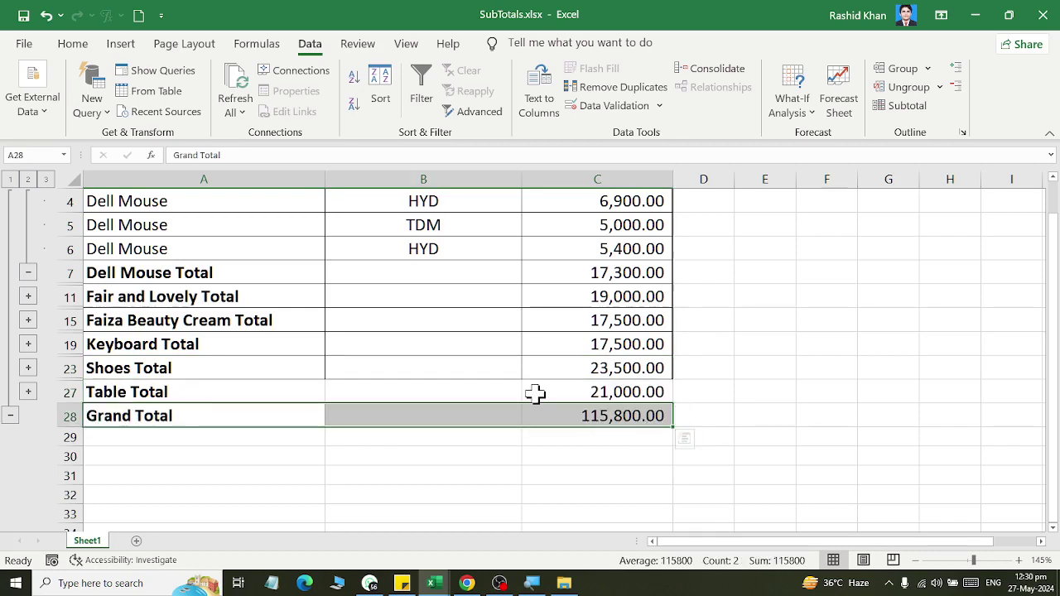
Step: Collapse the Dell Mouse group, then expand and re-collapse the Faiza Beauty Cream details
{"action": "left_click", "coordinate": [28, 274]}
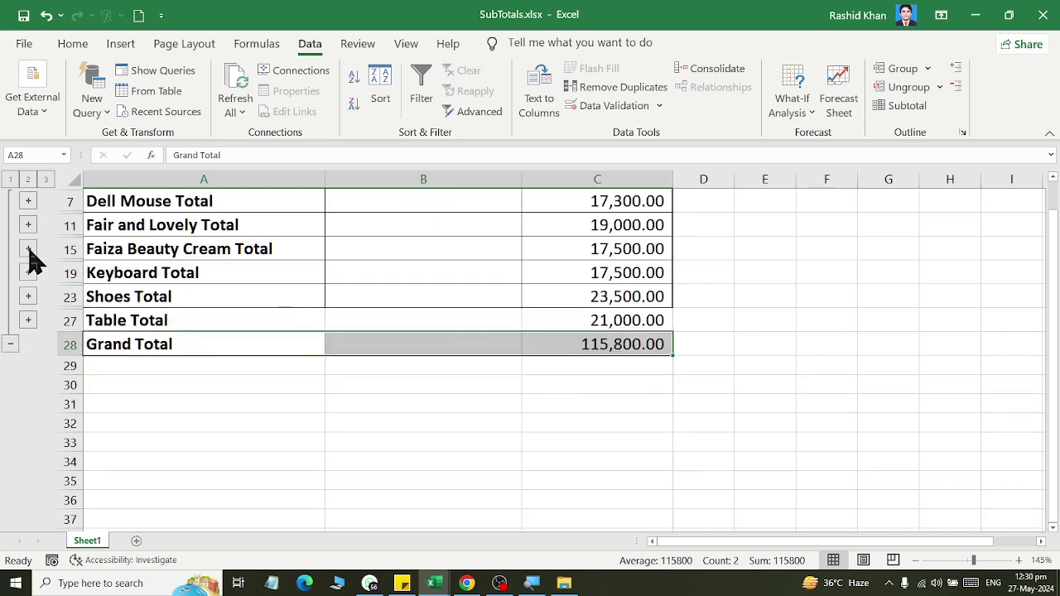
{"action": "left_click", "coordinate": [28, 248]}
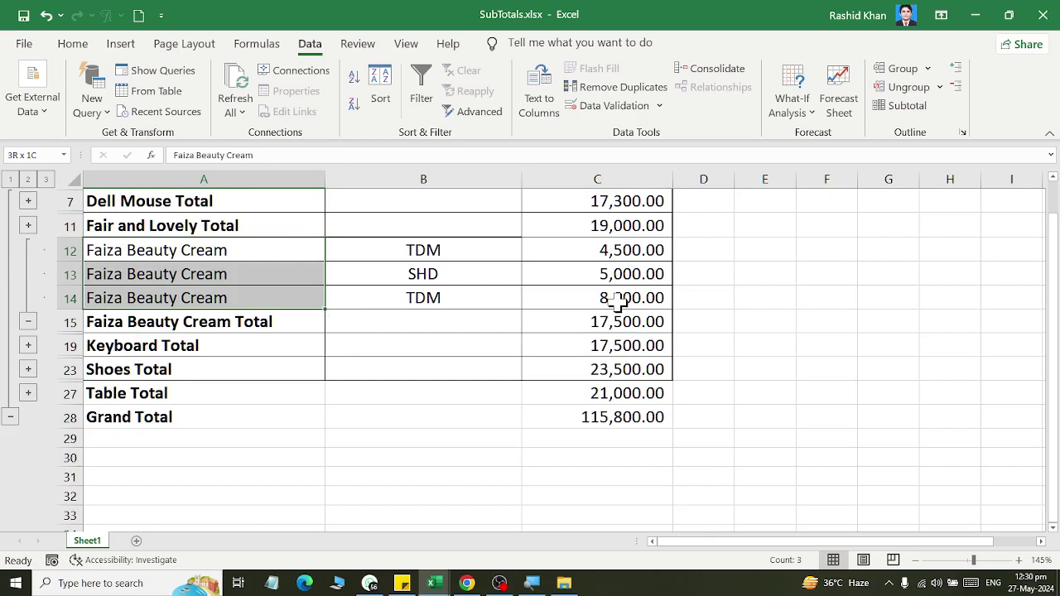
{"action": "left_click_drag", "start_coordinate": [136, 246], "coordinate": [617, 303]}
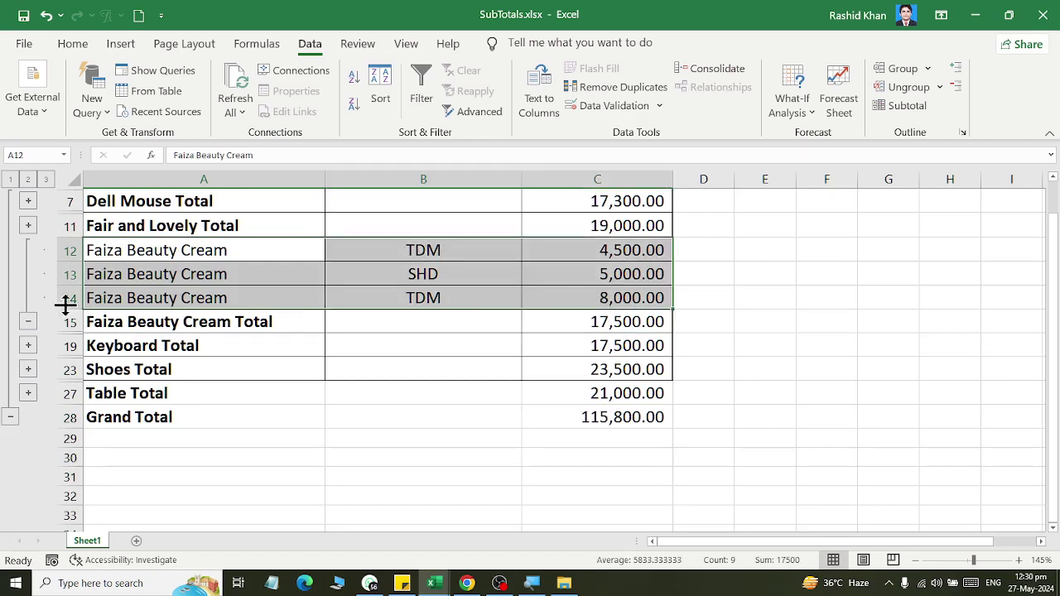
{"action": "left_click", "coordinate": [29, 322]}
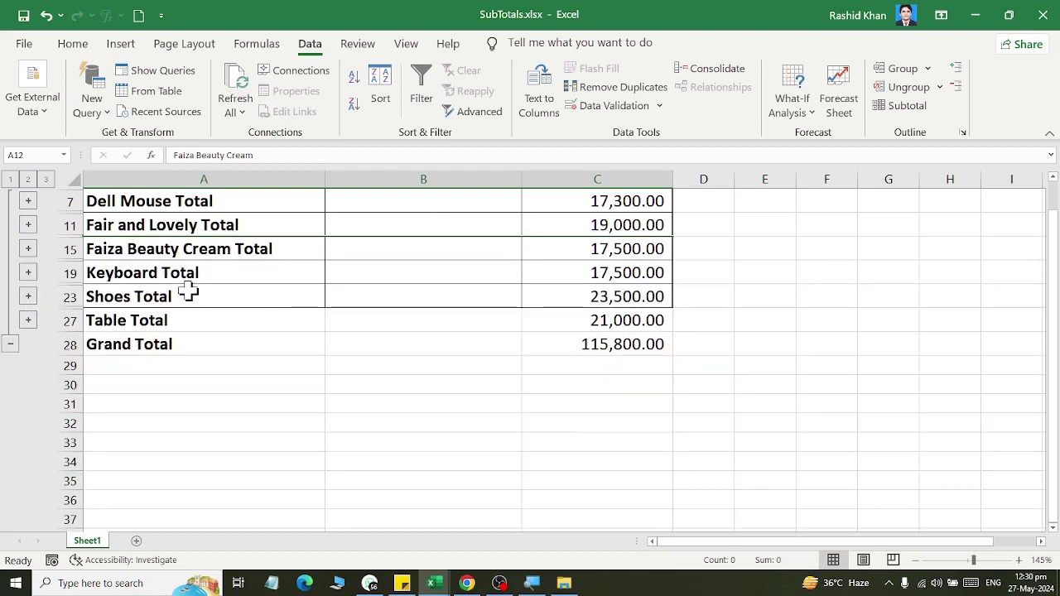
{"action": "left_click", "coordinate": [199, 290]}
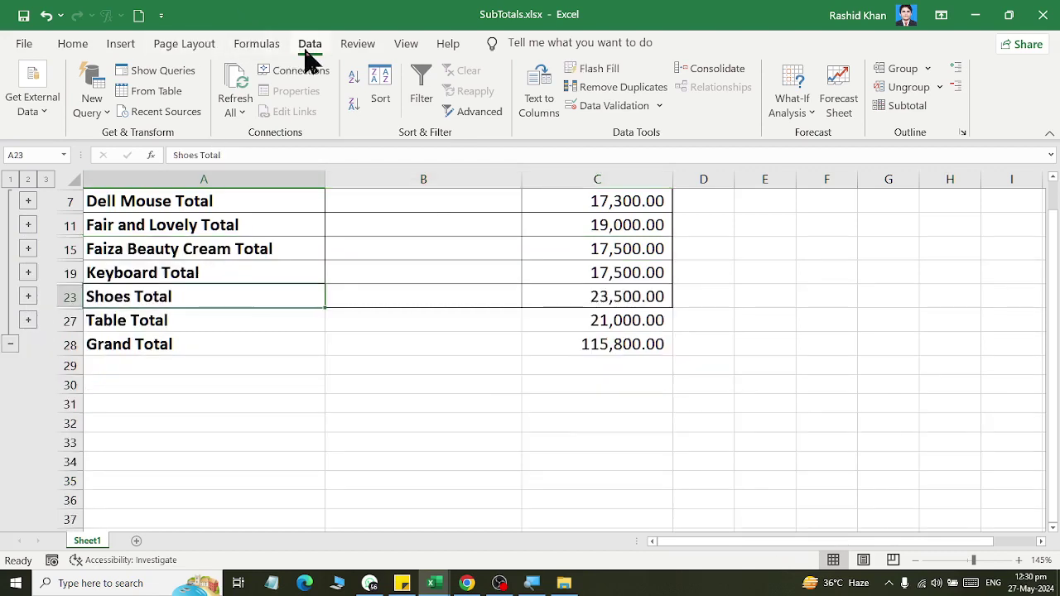
Step: Clear the product subtotals and Grand Total with Remove All in the Subtotal dialog
{"action": "left_click", "coordinate": [927, 112]}
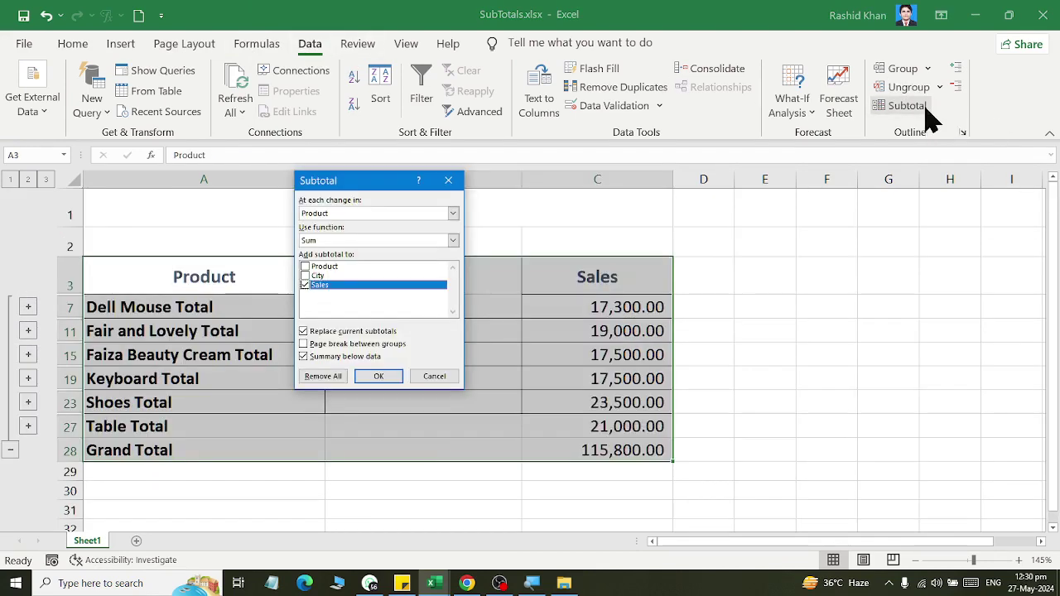
{"action": "left_click", "coordinate": [321, 377]}
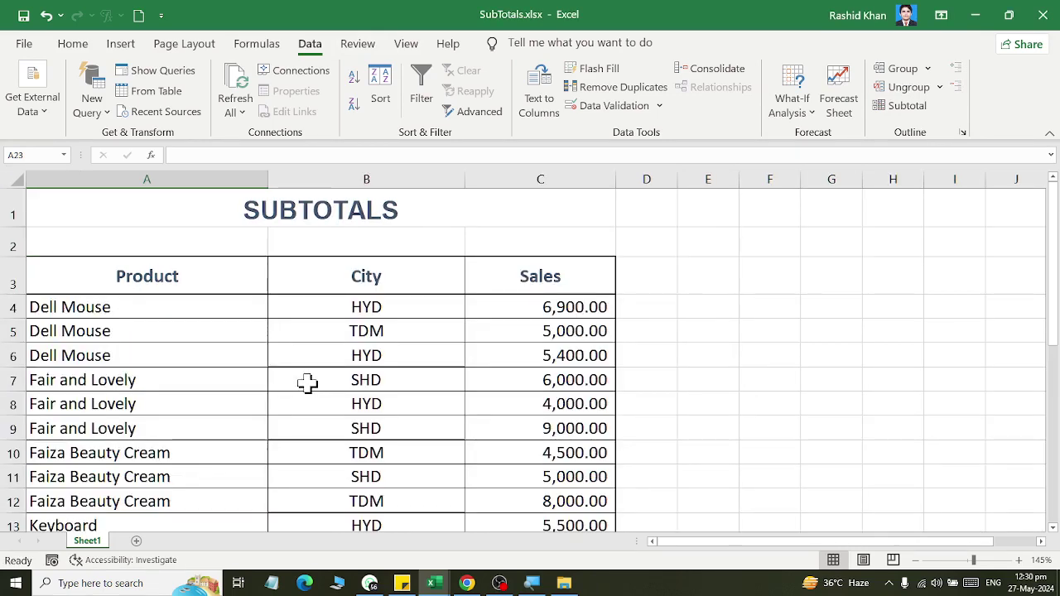
{"action": "left_click_drag", "start_coordinate": [540, 379], "coordinate": [94, 353]}
Step: Sort the table by City Z to A through the City filter, then turn filtering off
{"action": "left_click", "coordinate": [190, 328]}
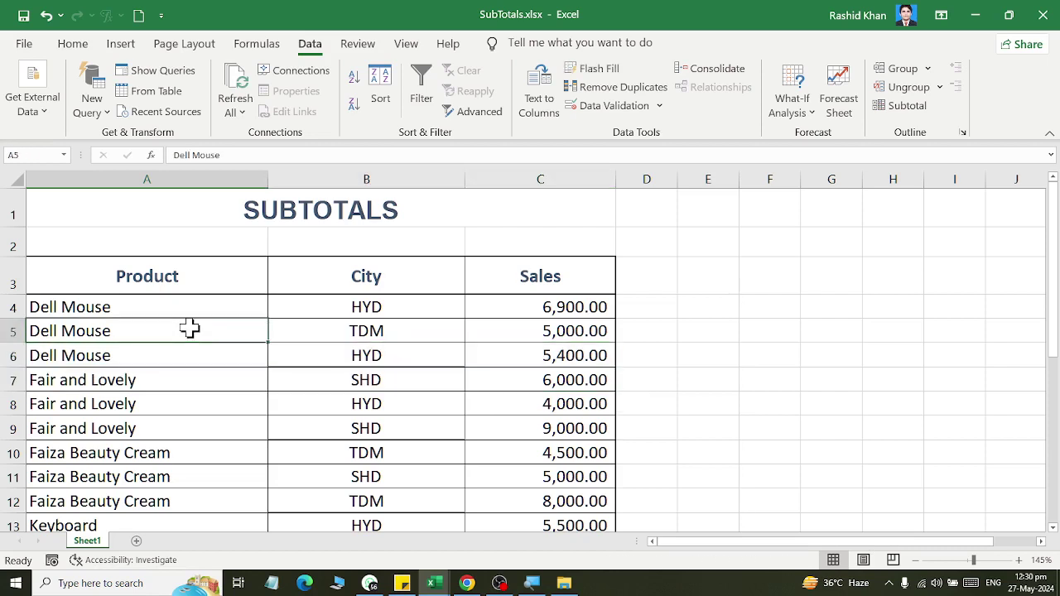
{"action": "left_click", "coordinate": [381, 276]}
{"action": "left_click", "coordinate": [424, 91]}
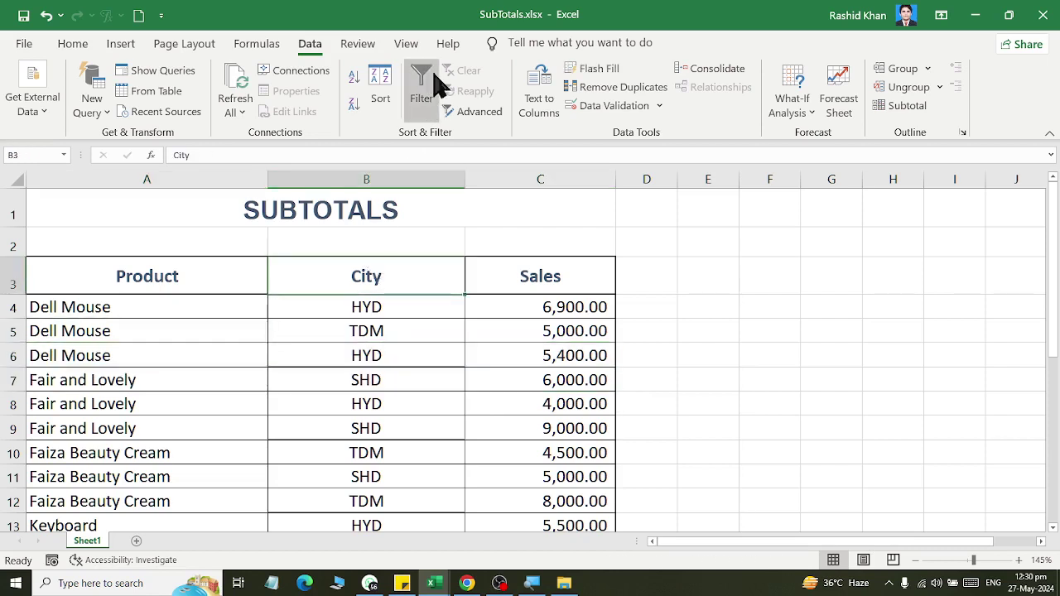
{"action": "left_click", "coordinate": [458, 287]}
{"action": "left_click", "coordinate": [357, 267]}
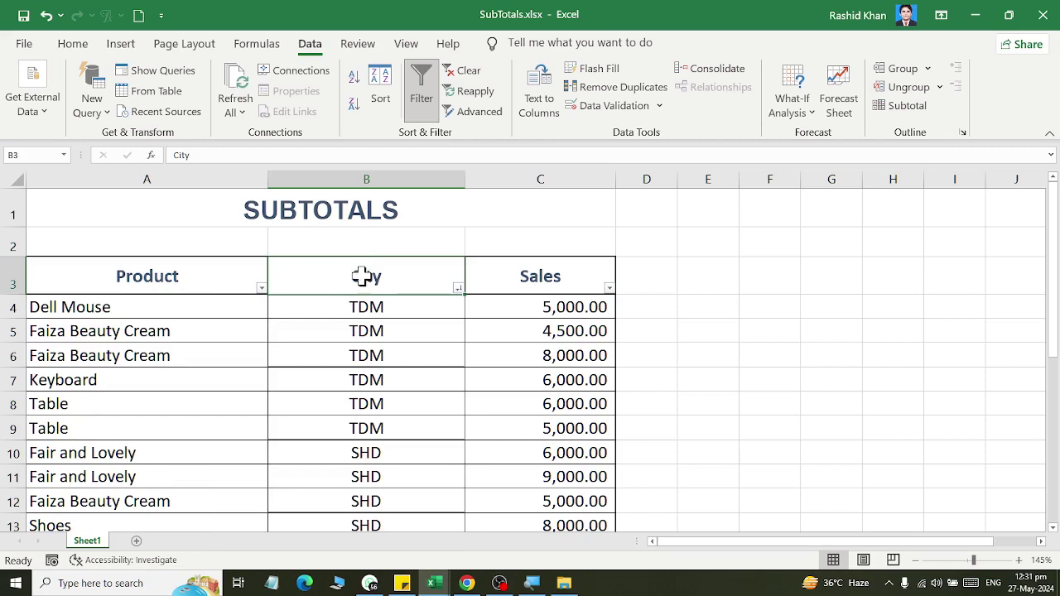
{"action": "left_click", "coordinate": [419, 103]}
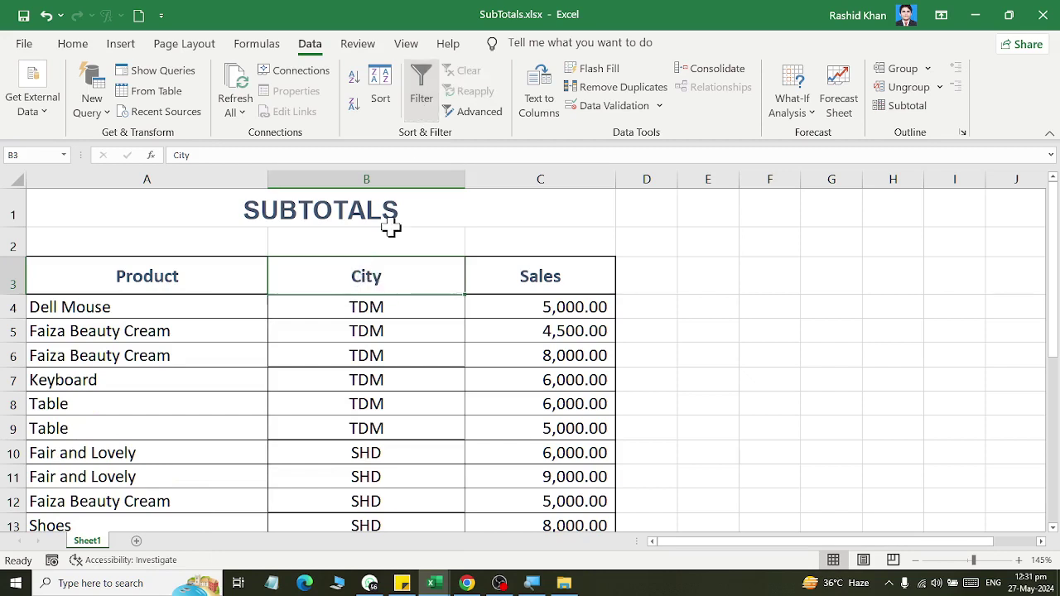
{"action": "left_click", "coordinate": [374, 403]}
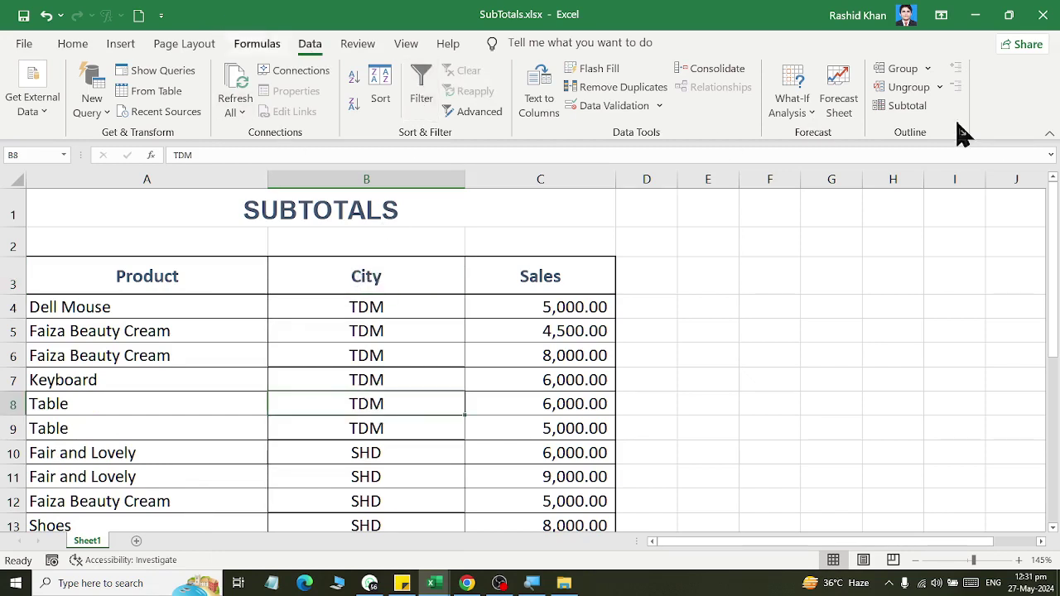
Step: Insert Sum subtotals of Sales at each change in City, giving TDM Total 34,500.00
{"action": "left_click", "coordinate": [911, 106]}
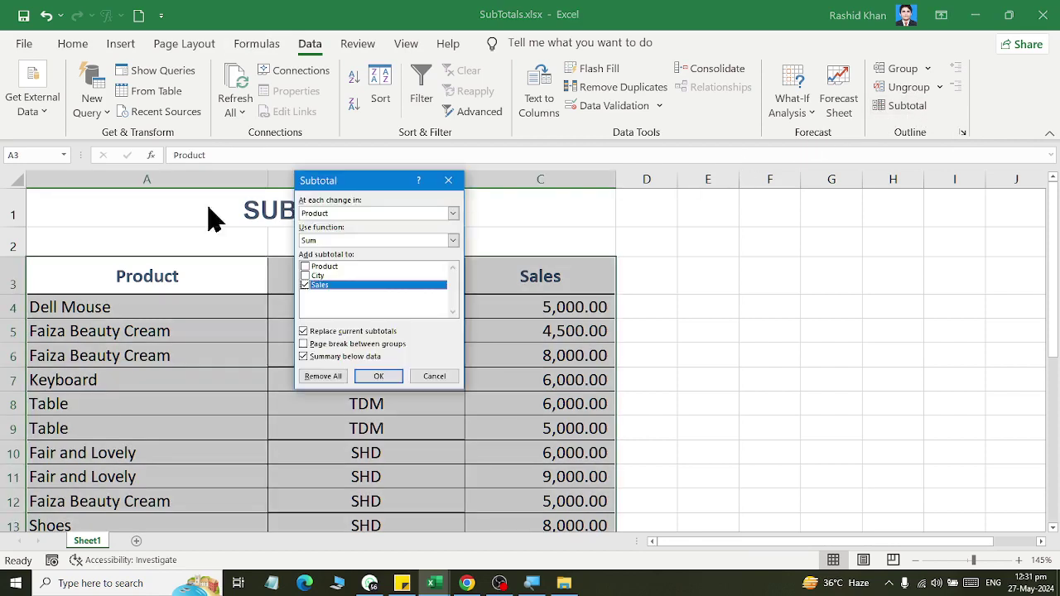
{"action": "left_click", "coordinate": [343, 214]}
{"action": "left_click", "coordinate": [347, 232]}
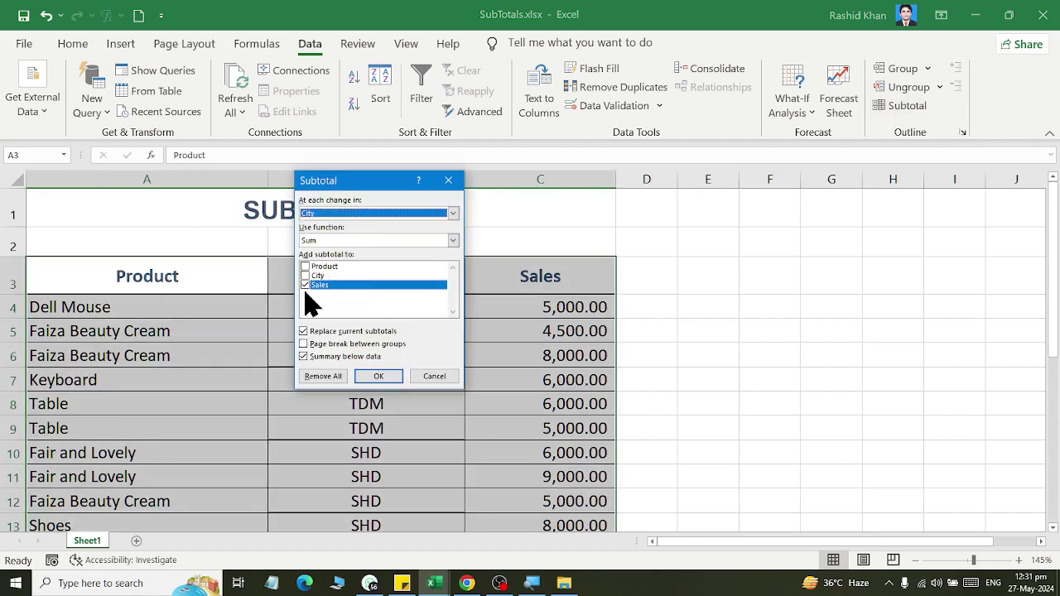
{"action": "left_click", "coordinate": [379, 375]}
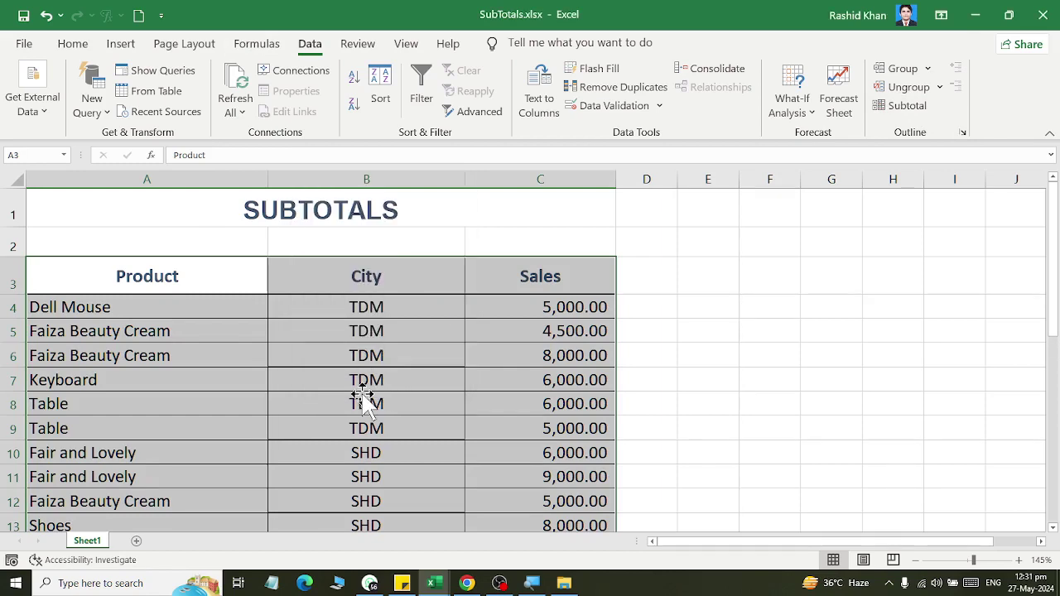
{"action": "left_click", "coordinate": [364, 401]}
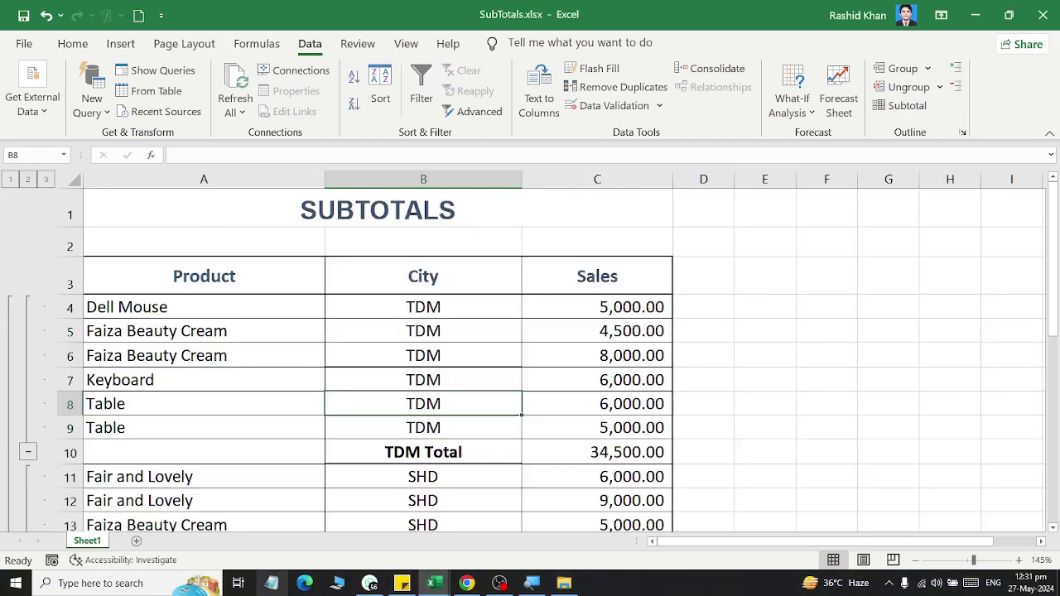
Step: Collapse the TDM, SHD and HYD city groups down to their total rows
{"action": "left_click", "coordinate": [28, 453]}
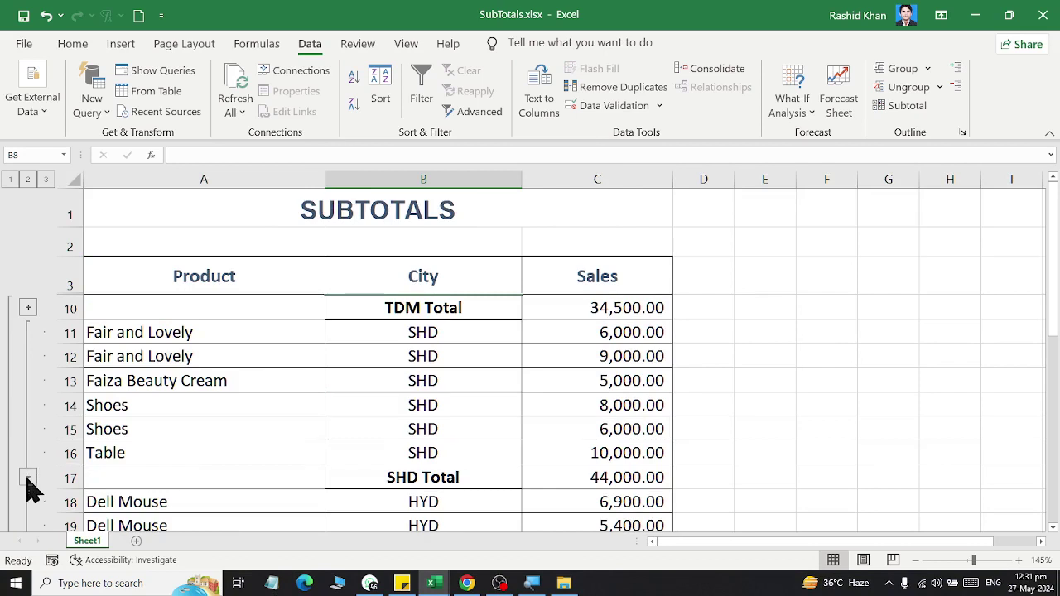
{"action": "left_click", "coordinate": [28, 478]}
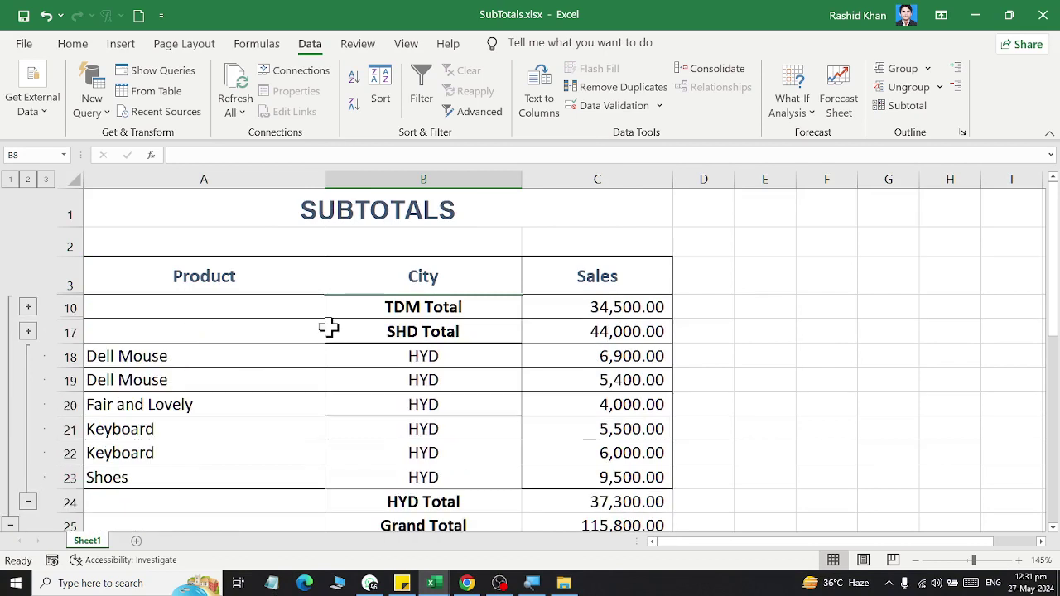
{"action": "key", "text": "alt+a"}
{"action": "key", "text": "h"}
Step: Select the TDM 34,500.00, SHD 44,000.00 and HYD 37,300.00 total rows to check them
{"action": "left_click_drag", "start_coordinate": [466, 306], "coordinate": [643, 298]}
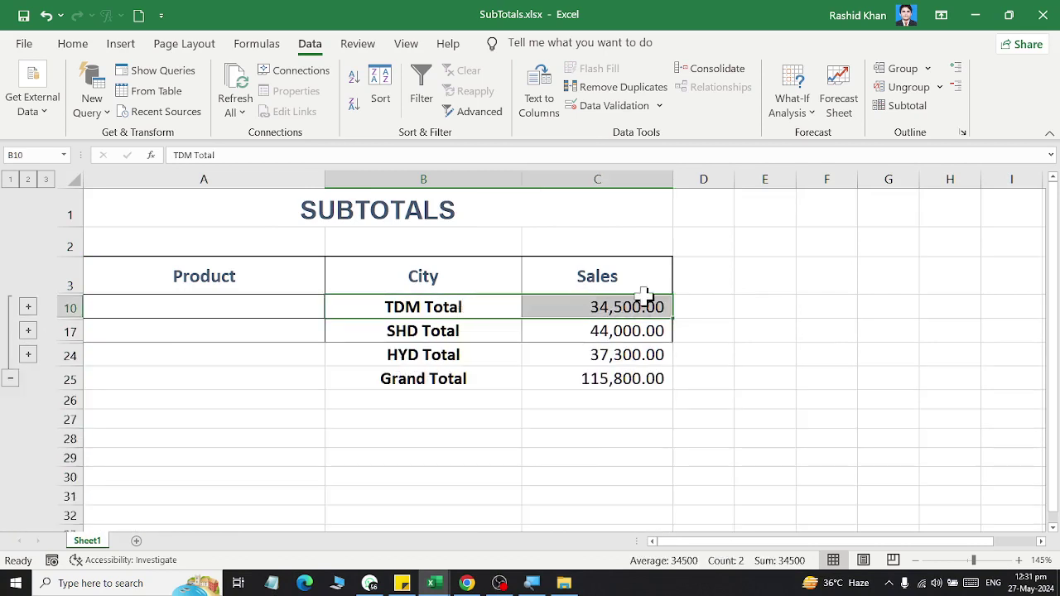
{"action": "left_click_drag", "start_coordinate": [459, 336], "coordinate": [650, 333]}
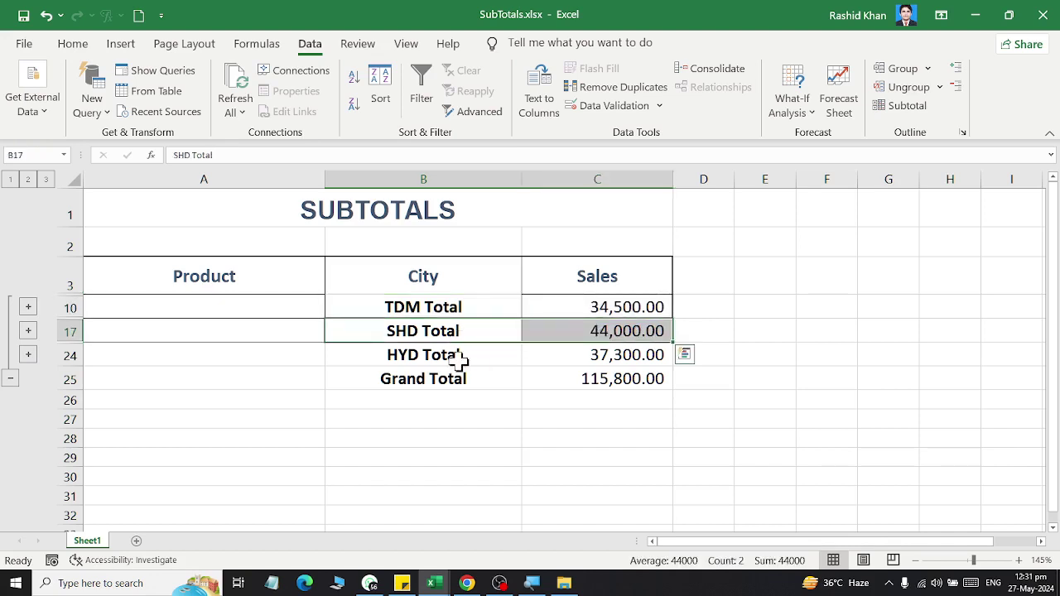
{"action": "left_click_drag", "start_coordinate": [461, 357], "coordinate": [651, 362]}
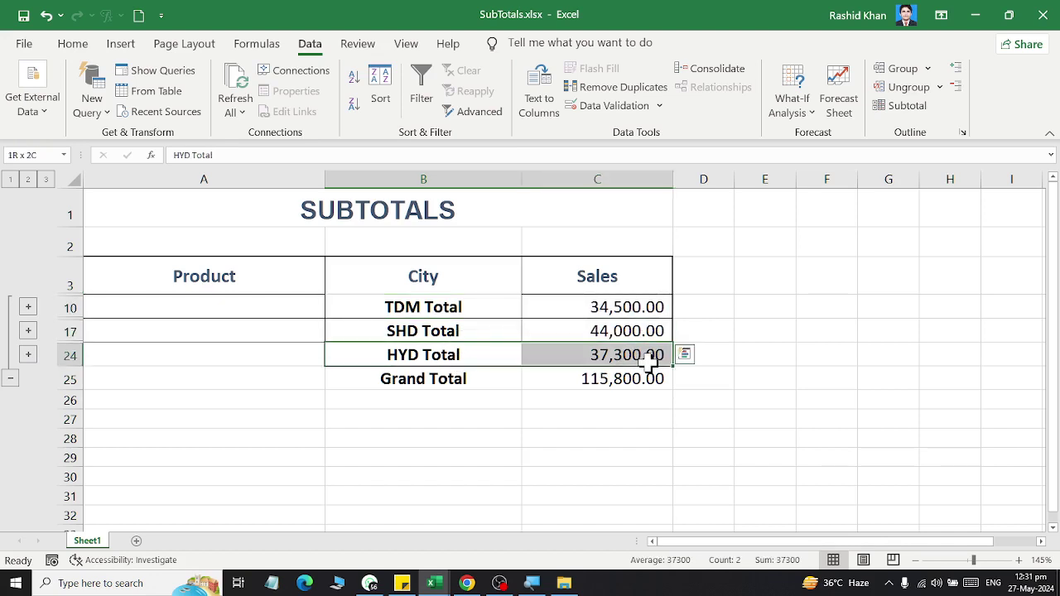
Step: Briefly expand and re-collapse the HYD group, then inspect the 115,800.00 Grand Total formula
{"action": "left_click", "coordinate": [28, 355]}
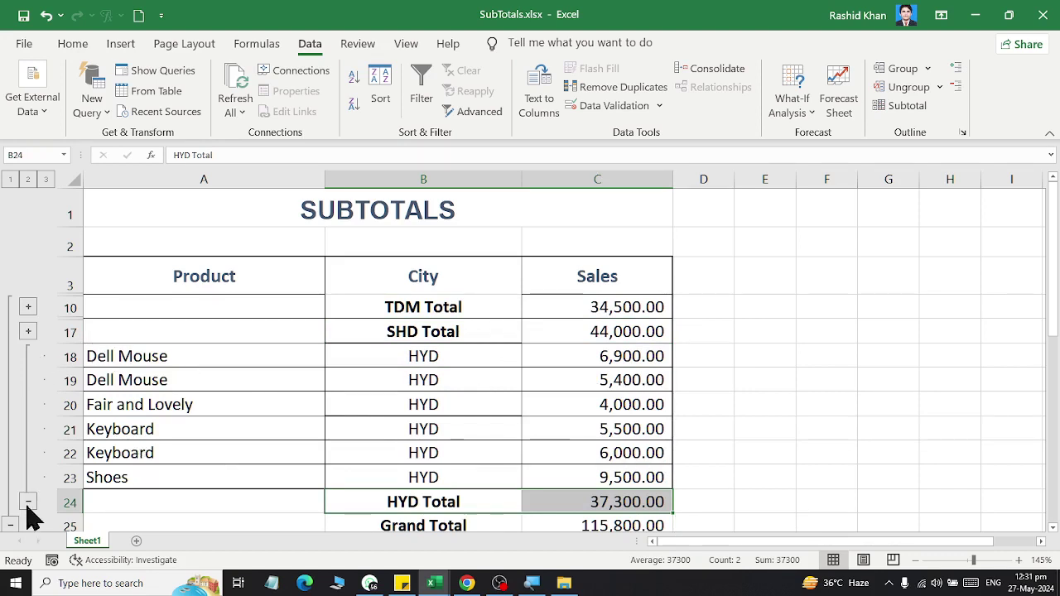
{"action": "left_click", "coordinate": [28, 503]}
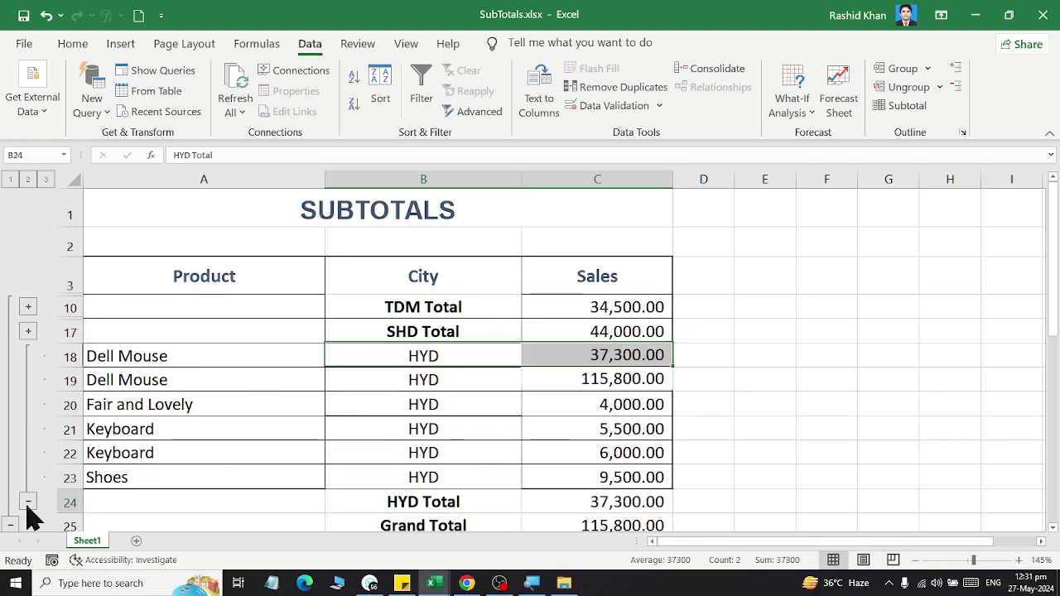
{"action": "left_click", "coordinate": [612, 377]}
{"action": "left_click", "coordinate": [490, 330]}
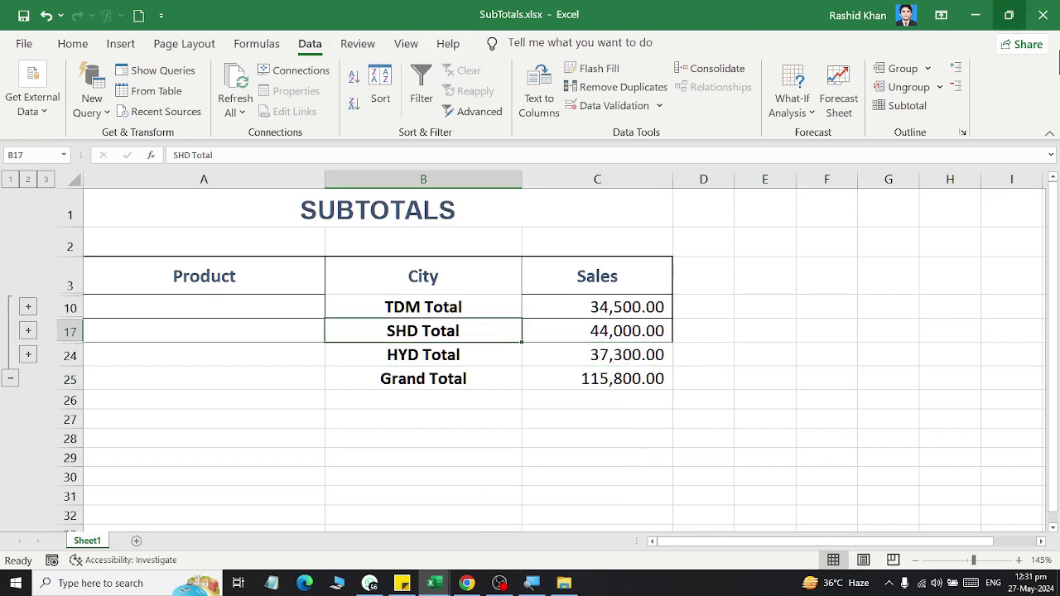
Step: Clear the TDM, SHD, HYD subtotals and Grand Total with Subtotal's Remove All
{"action": "left_click", "coordinate": [908, 114]}
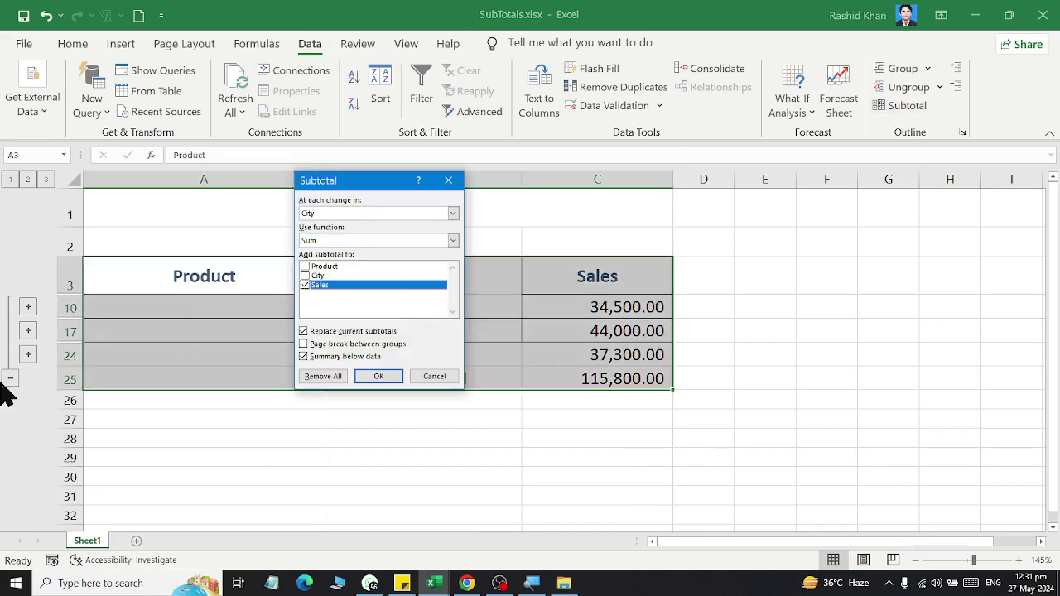
{"action": "left_click", "coordinate": [328, 377]}
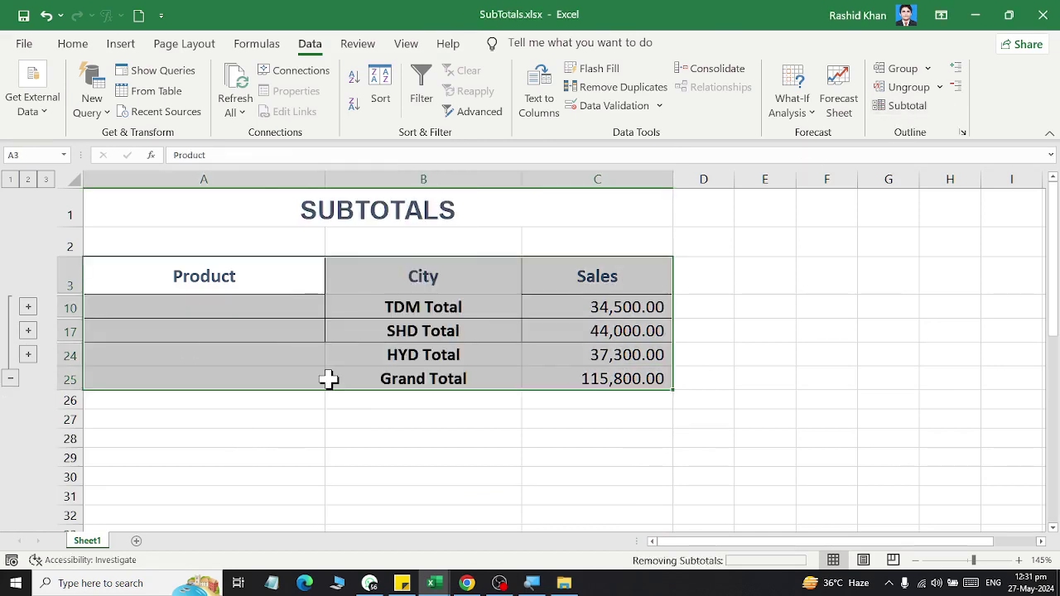